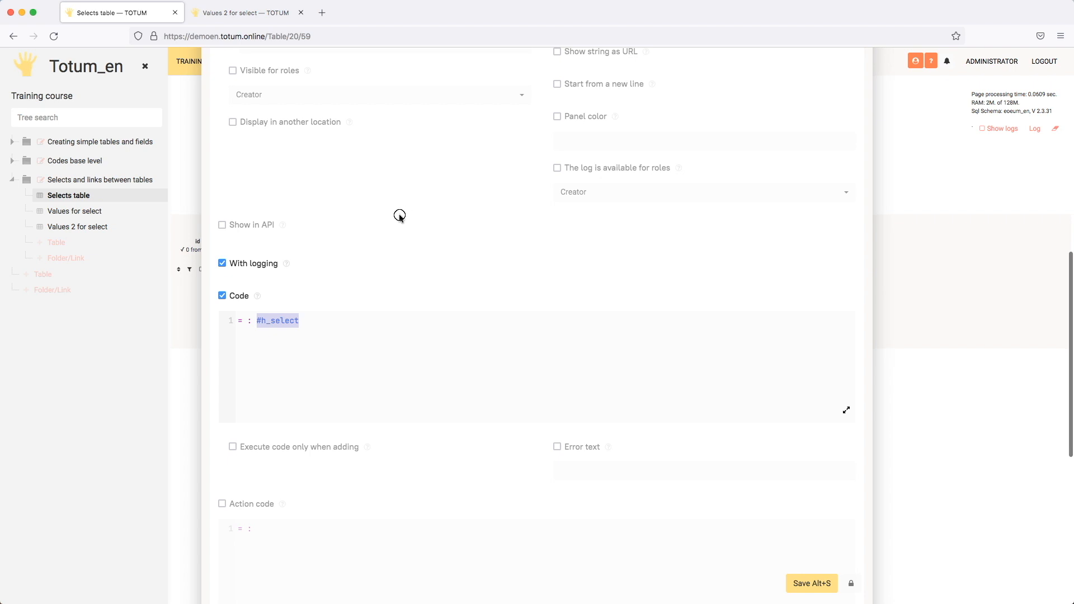
Step: Save the Value field's code and inspect the value stored behind the header's Select field
{"action": "key", "text": "alt+s"}
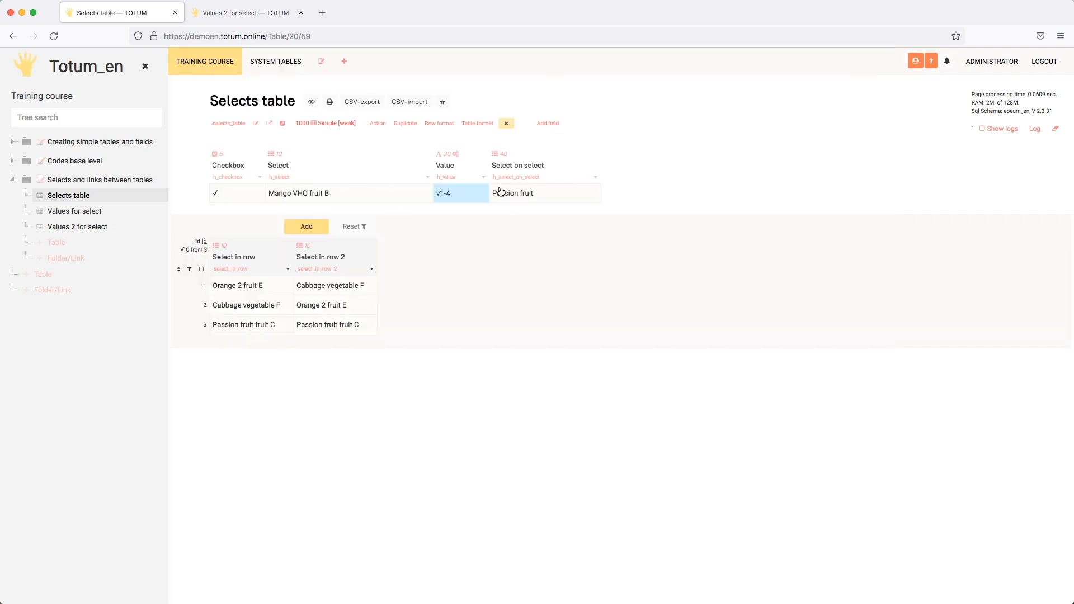
{"action": "left_click", "coordinate": [358, 200]}
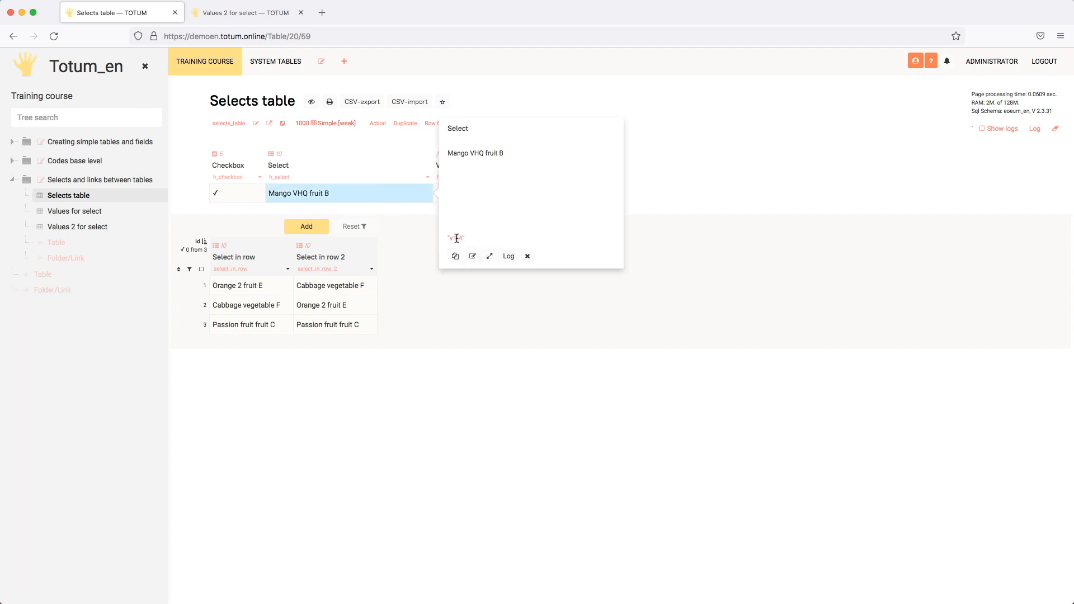
{"action": "left_click", "coordinate": [398, 196]}
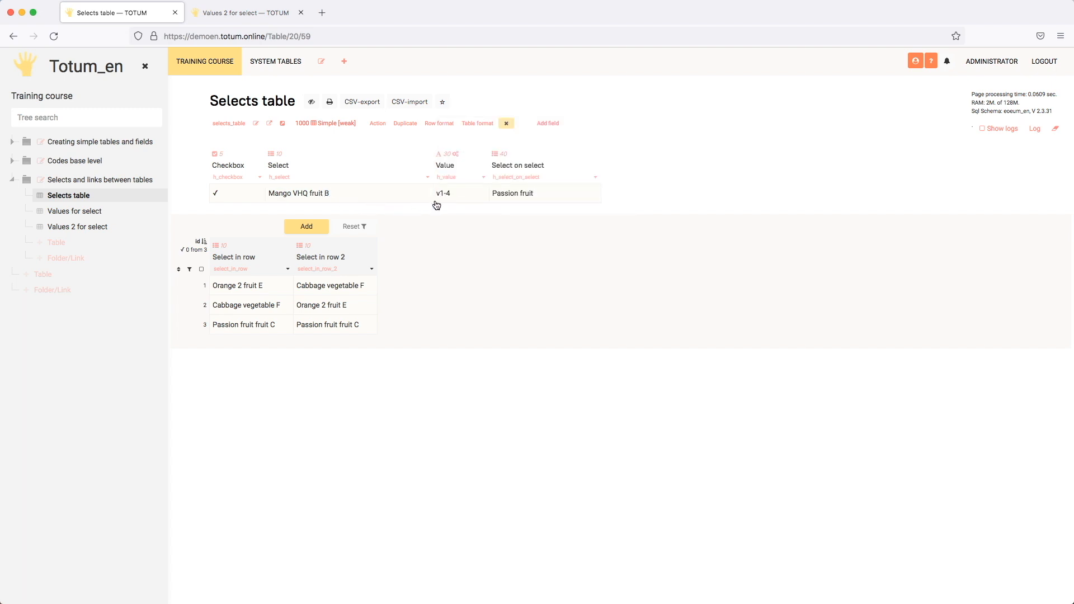
Step: Duplicate the header's Value field, setting the copy's Sort to 35 and its title to Value 2
{"action": "left_click", "coordinate": [484, 177]}
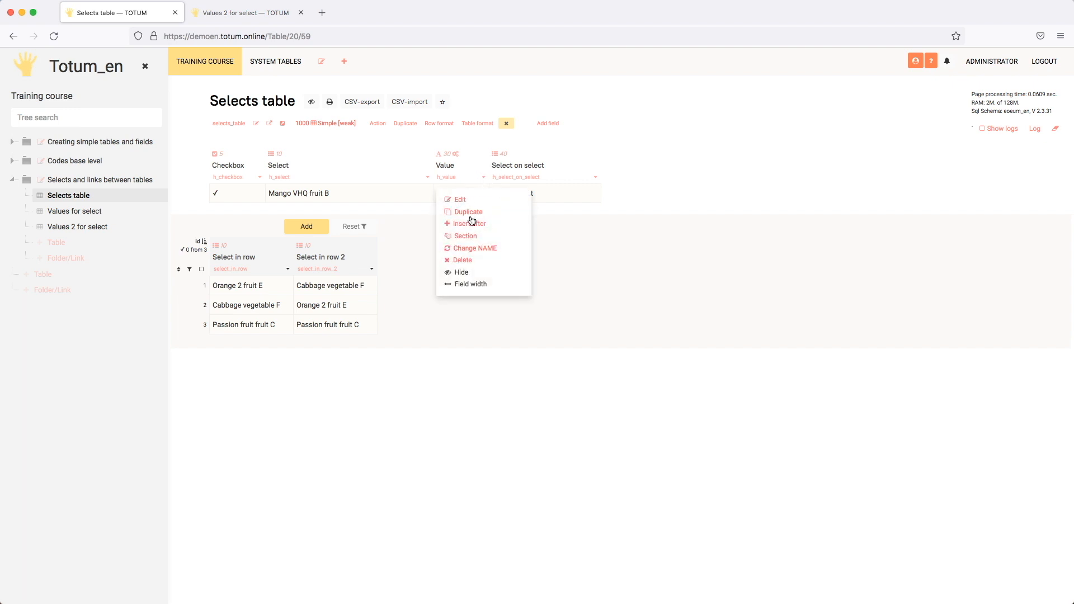
{"action": "left_click", "coordinate": [468, 213]}
{"action": "left_click", "coordinate": [473, 253]}
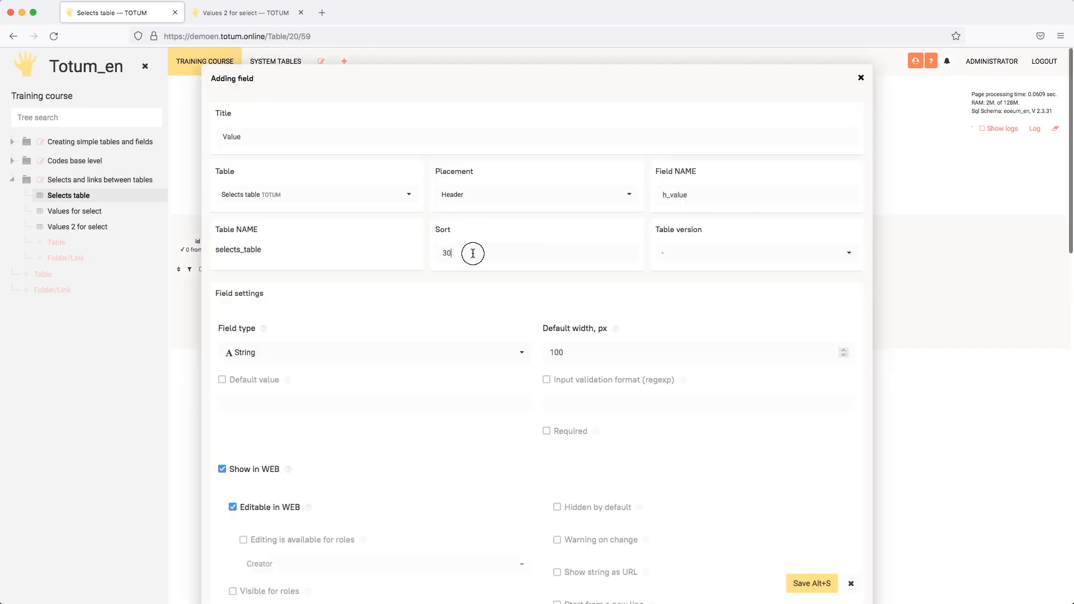
{"action": "key", "text": "BackSpace"}
{"action": "type", "text": "5"}
{"action": "left_click", "coordinate": [322, 138]}
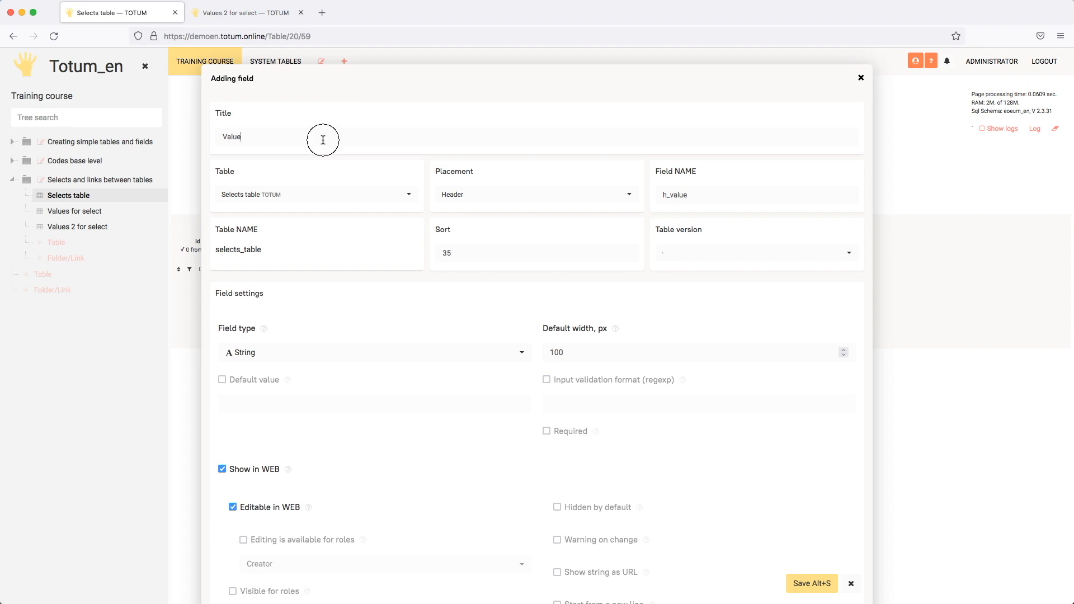
{"action": "left_click", "coordinate": [416, 317]}
Step: Replace #h_select in the duplicated field's code with a select function whose table parameter is $#ntn
{"action": "scroll", "coordinate": [505, 477], "scroll_direction": "down", "scroll_amount": 9}
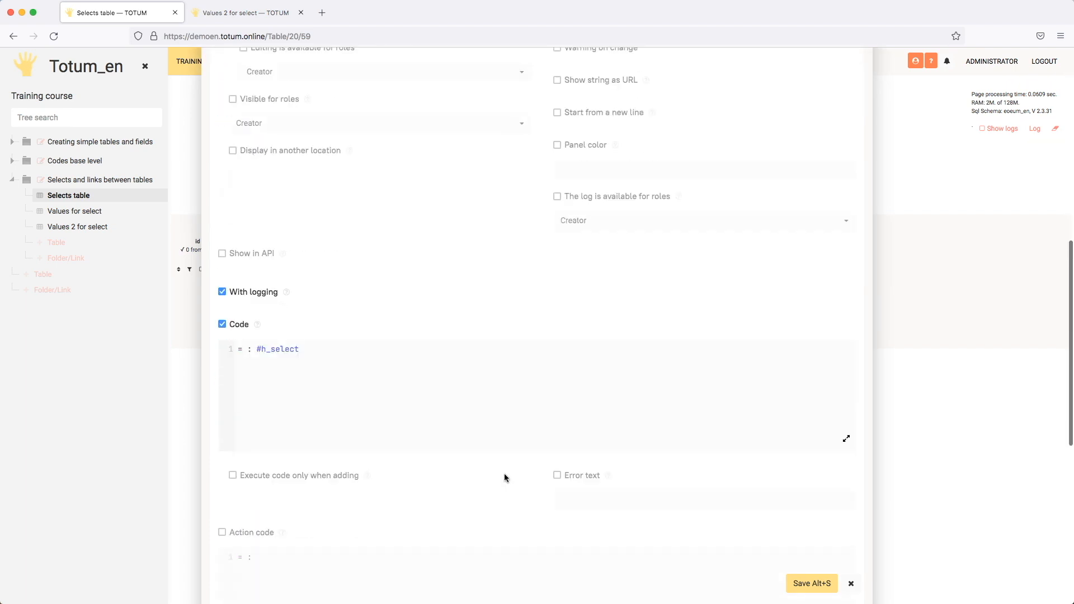
{"action": "left_click_drag", "start_coordinate": [256, 349], "coordinate": [316, 345]}
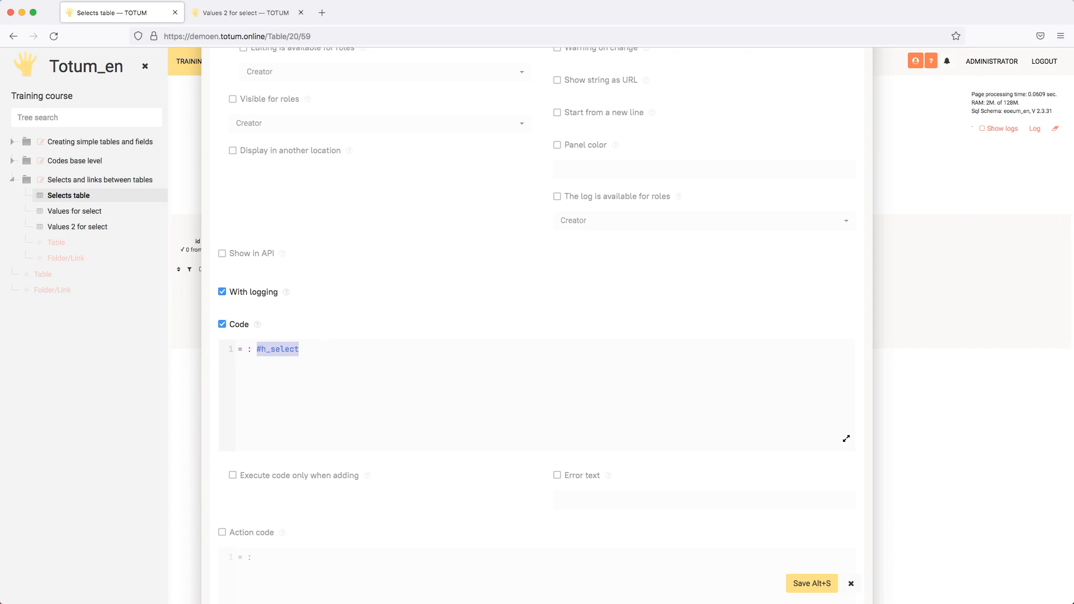
{"action": "type", "text": "select("}
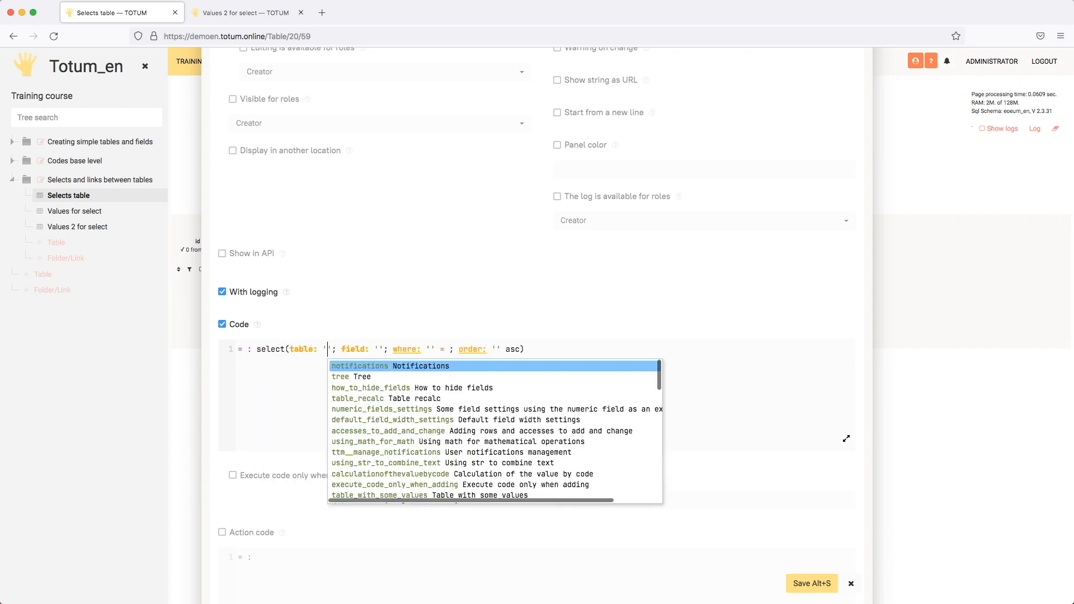
{"action": "key", "text": "BackSpace"}
{"action": "key", "text": "BackSpace"}
{"action": "type", "text": "$#ntn"}
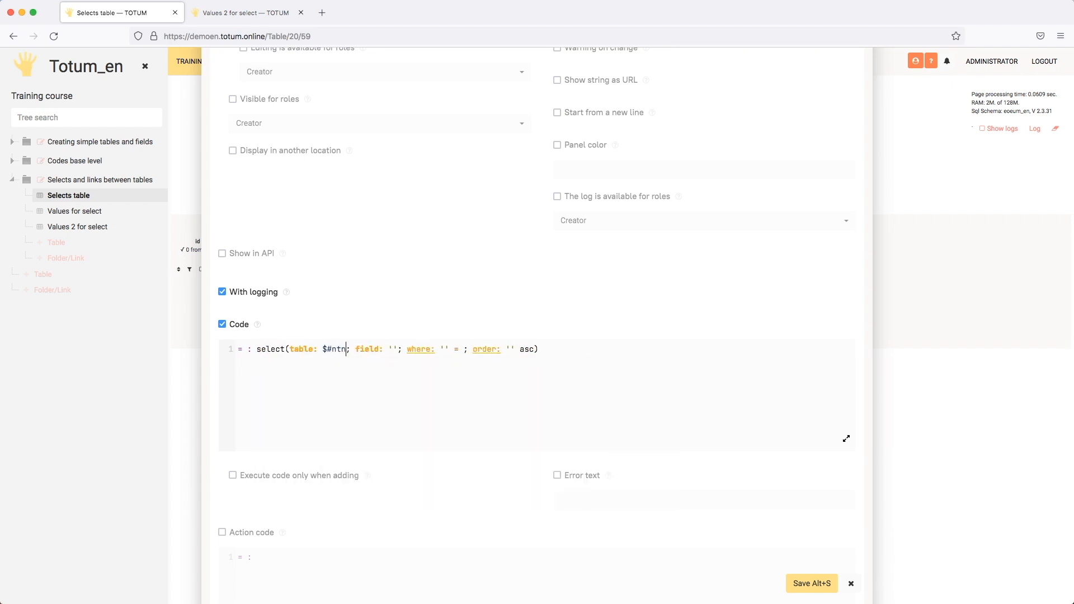
{"action": "key", "text": "ctrl+space"}
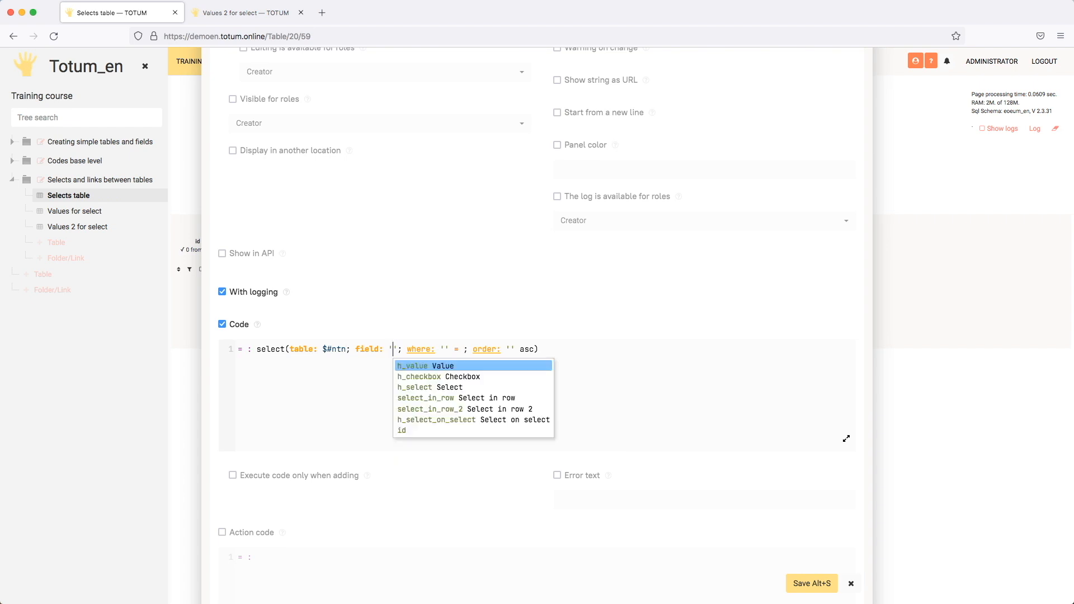
Step: Set the select function's field parameter to 'h_select' and remove its where and order parameters
{"action": "key", "text": "Down"}
{"action": "key", "text": "Down"}
{"action": "key", "text": "Return"}
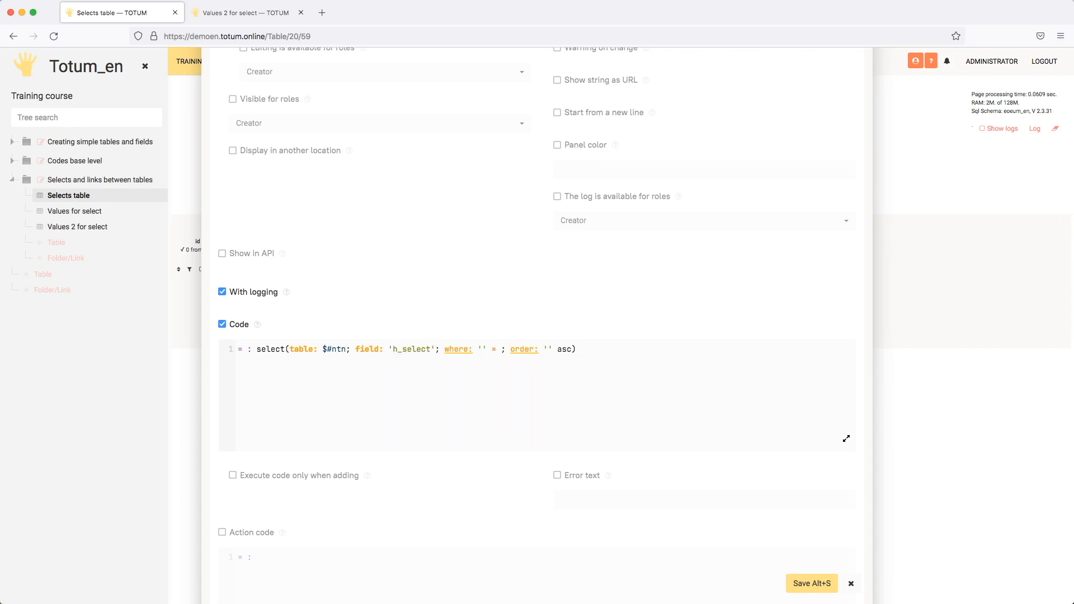
{"action": "key", "text": "Delete"}
{"action": "key", "text": "Delete"}
{"action": "key", "text": "Delete"}
{"action": "key", "text": "Delete"}
{"action": "left_click", "coordinate": [659, 367]}
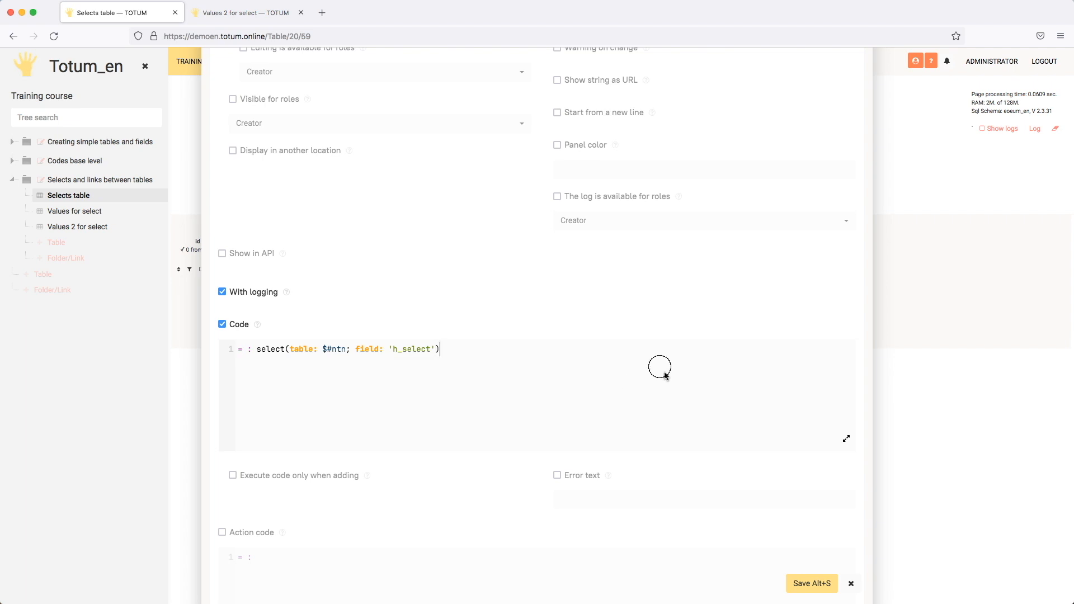
Step: Change the duplicated field's NAME to h_value_2 and save the field
{"action": "left_click", "coordinate": [800, 583]}
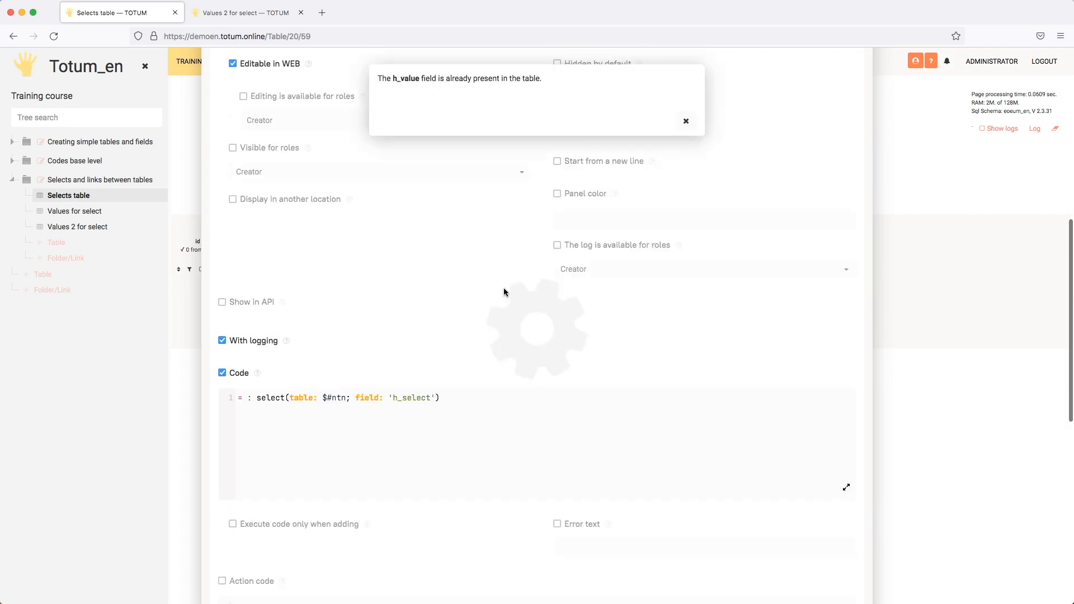
{"action": "left_click", "coordinate": [692, 124]}
{"action": "scroll", "coordinate": [733, 249], "scroll_direction": "up", "scroll_amount": 10}
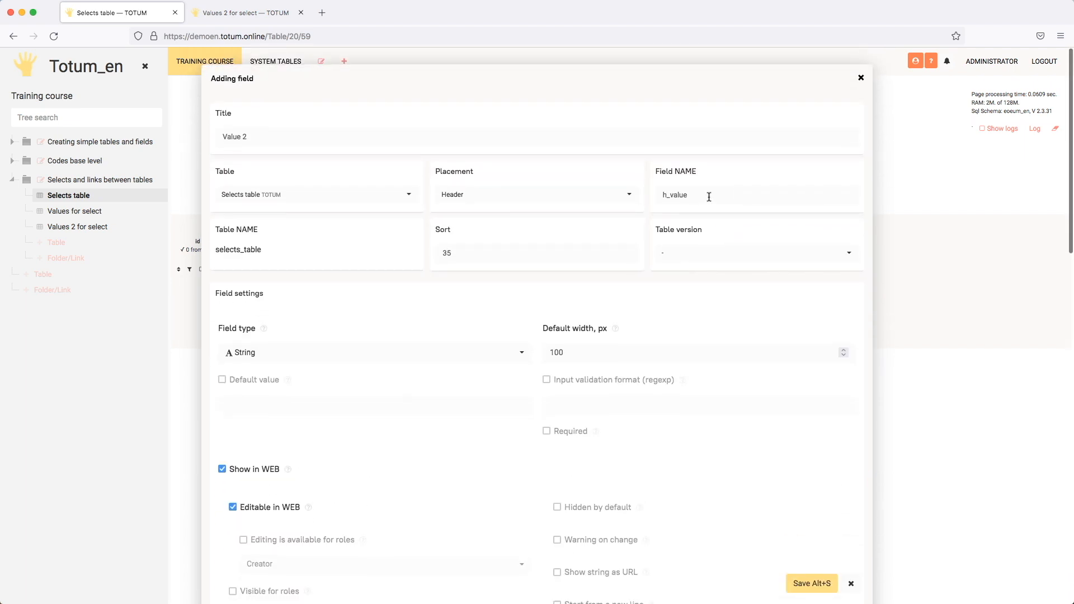
{"action": "double_click", "coordinate": [712, 196]}
{"action": "key", "text": "BackSpace"}
{"action": "type", "text": "h_value_2"}
{"action": "left_click", "coordinate": [811, 583]}
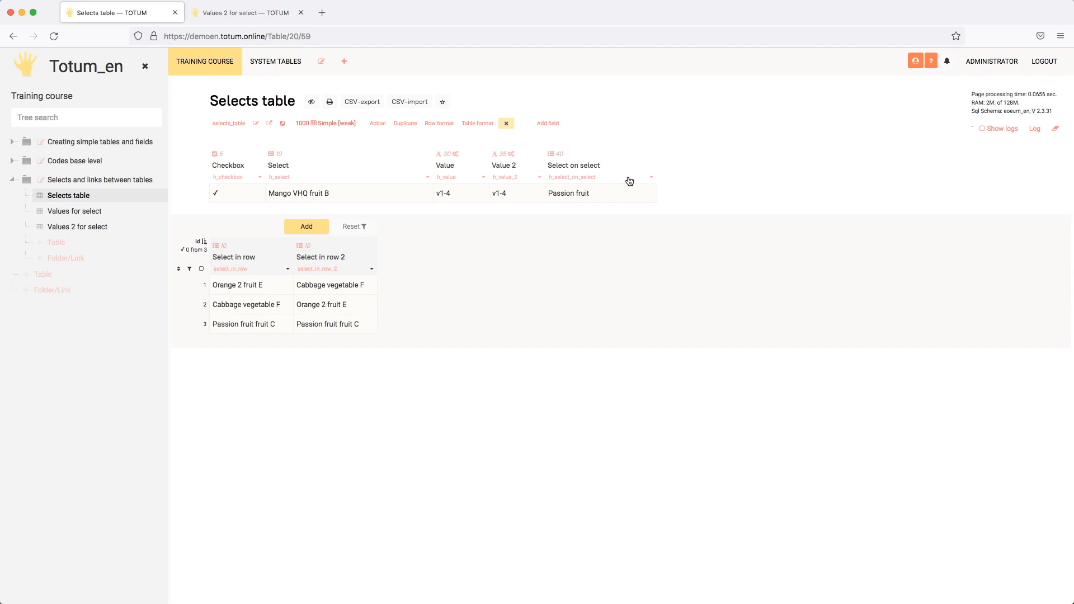
Step: Insert a new header field after Select on select and enable its Code option
{"action": "left_click", "coordinate": [651, 178]}
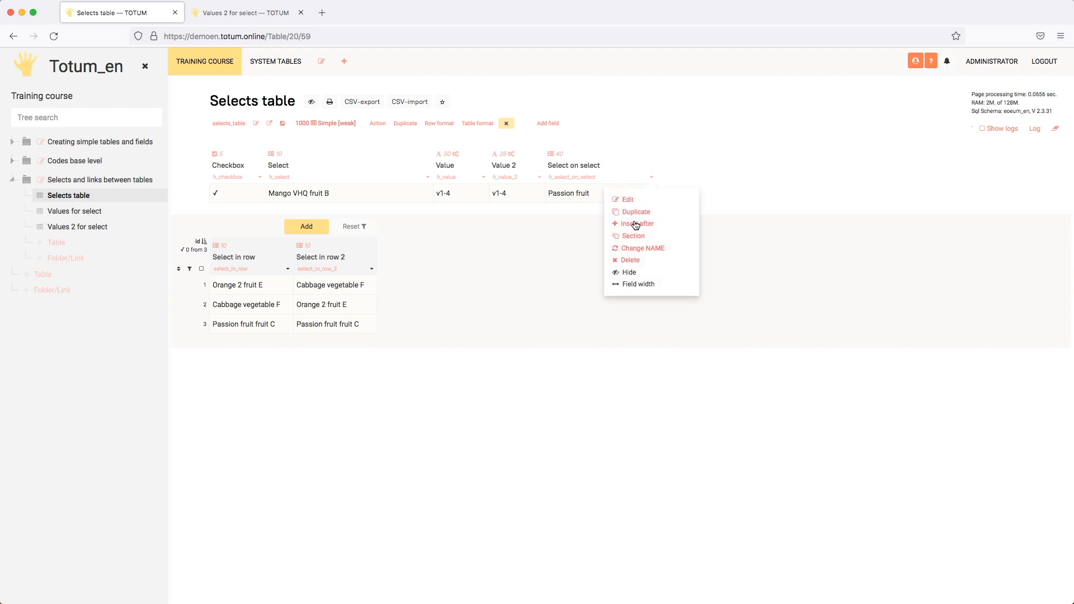
{"action": "left_click", "coordinate": [638, 224]}
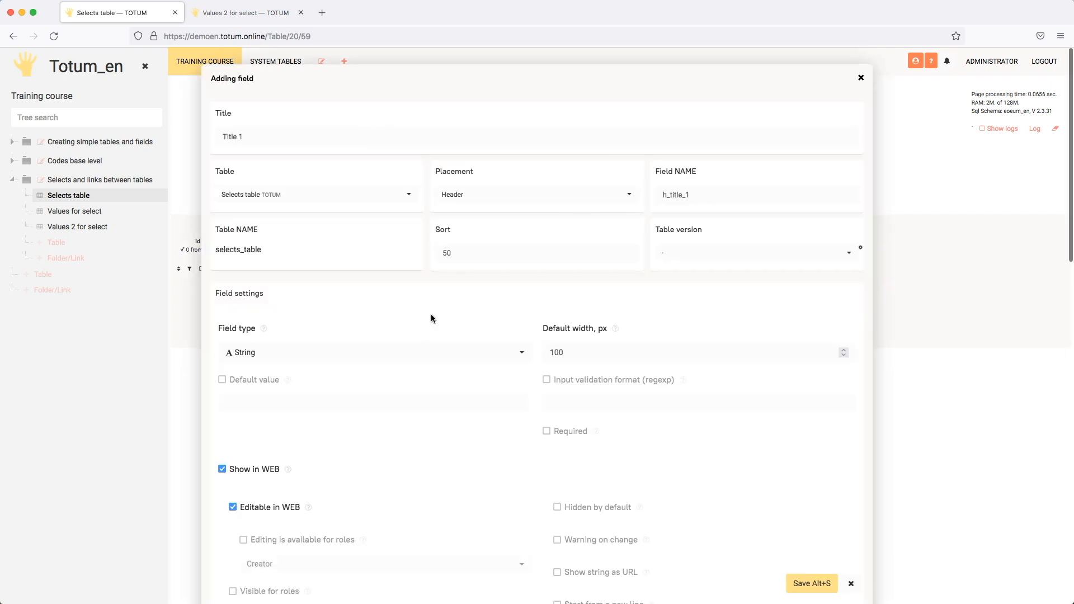
{"action": "scroll", "coordinate": [431, 317], "scroll_direction": "down", "scroll_amount": 10}
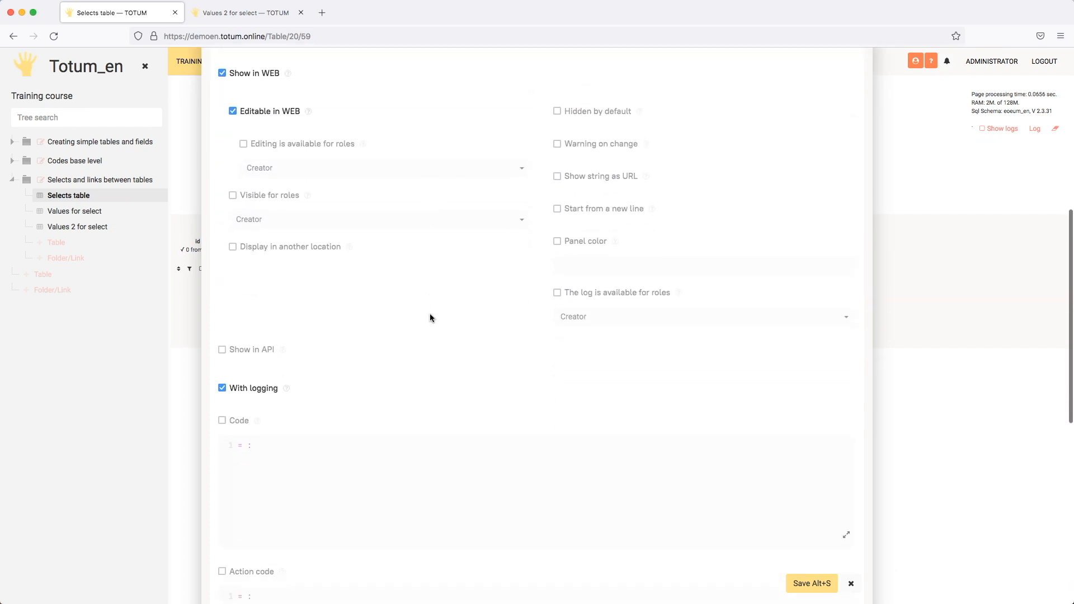
{"action": "left_click", "coordinate": [242, 327]}
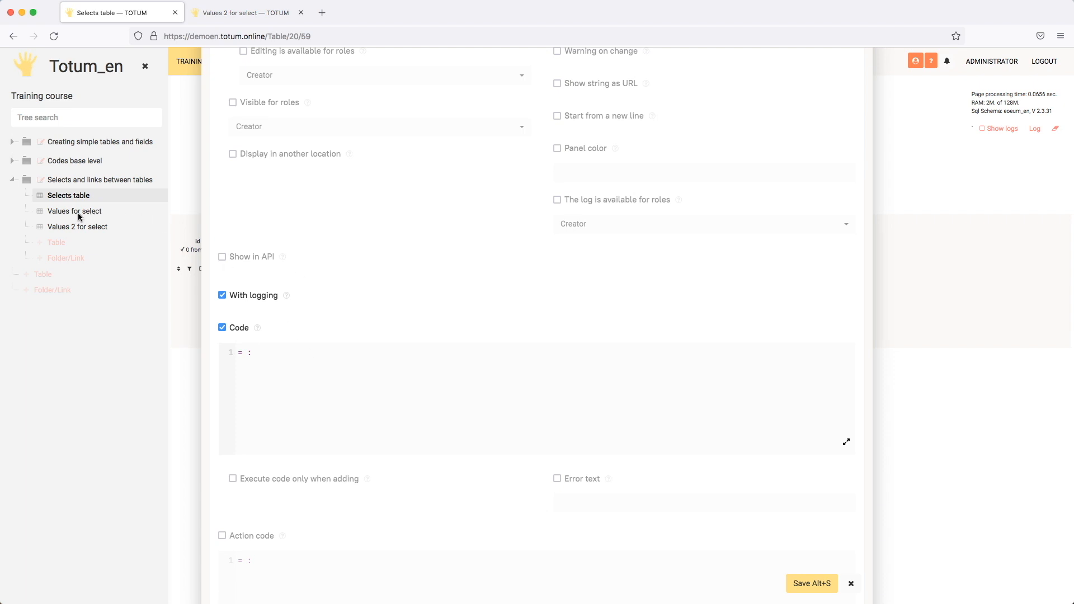
Step: Add a select function to the new field's code with table 'values_for_select' and field 'title'
{"action": "type", "text": "se"}
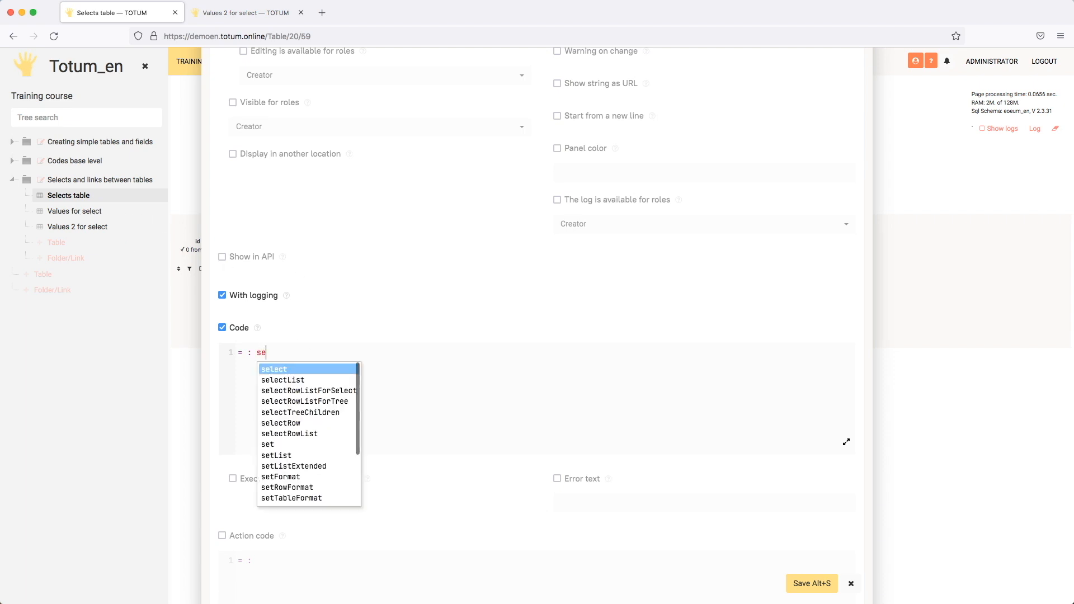
{"action": "key", "text": "Return"}
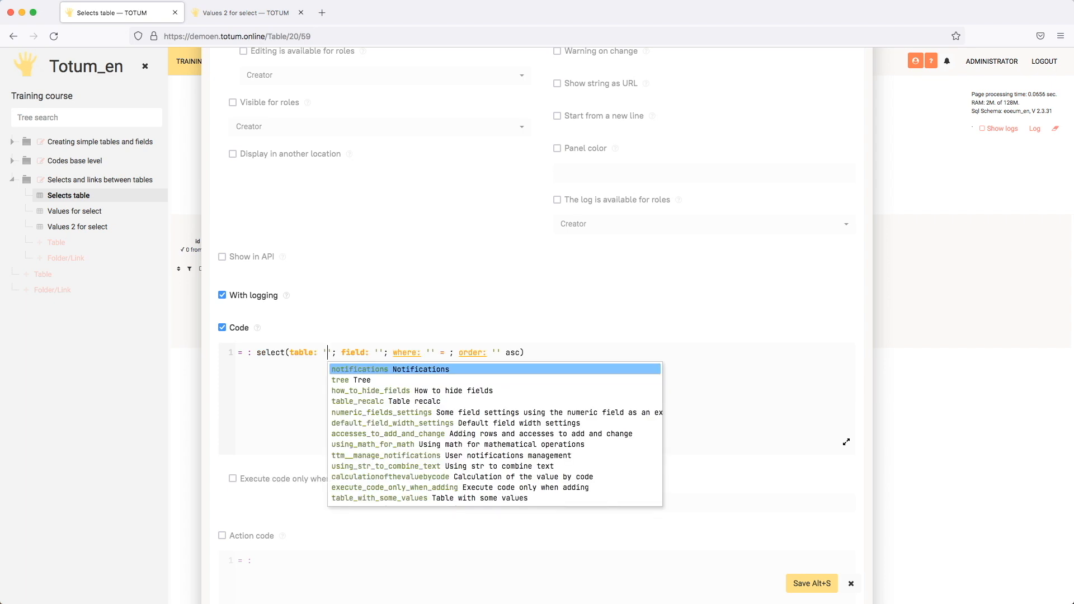
{"action": "type", "text": "val"}
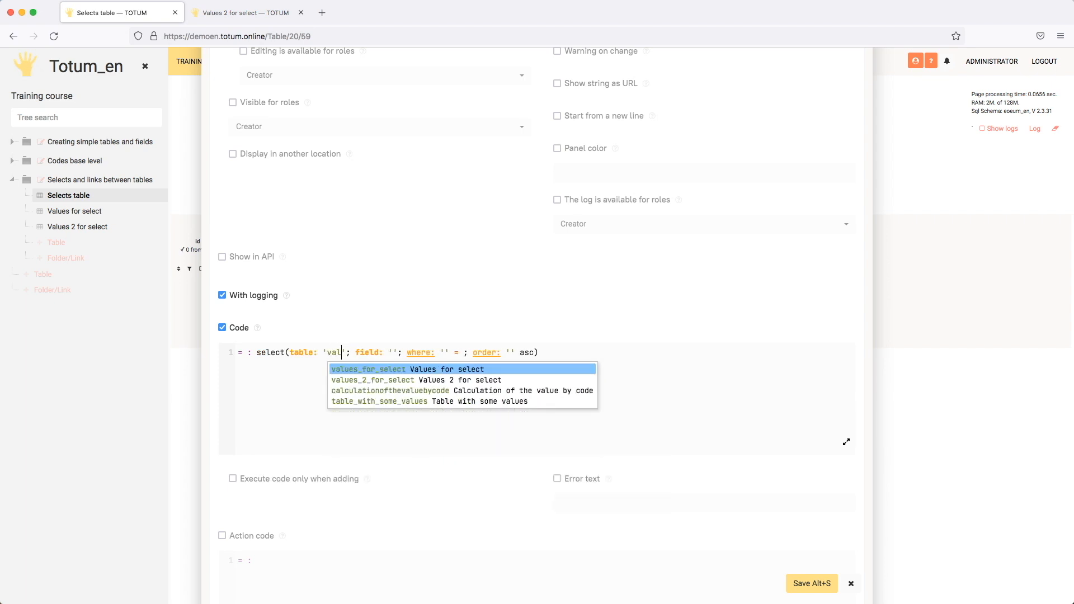
{"action": "key", "text": "Return"}
{"action": "key", "text": "Tab"}
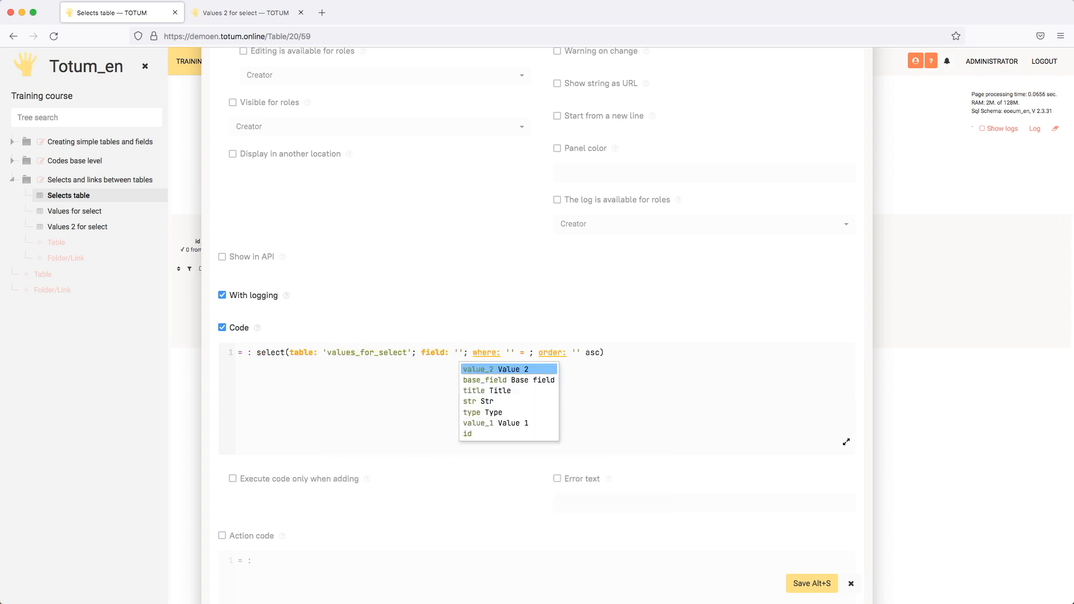
{"action": "key", "text": "Down"}
{"action": "key", "text": "Down"}
{"action": "key", "text": "Return"}
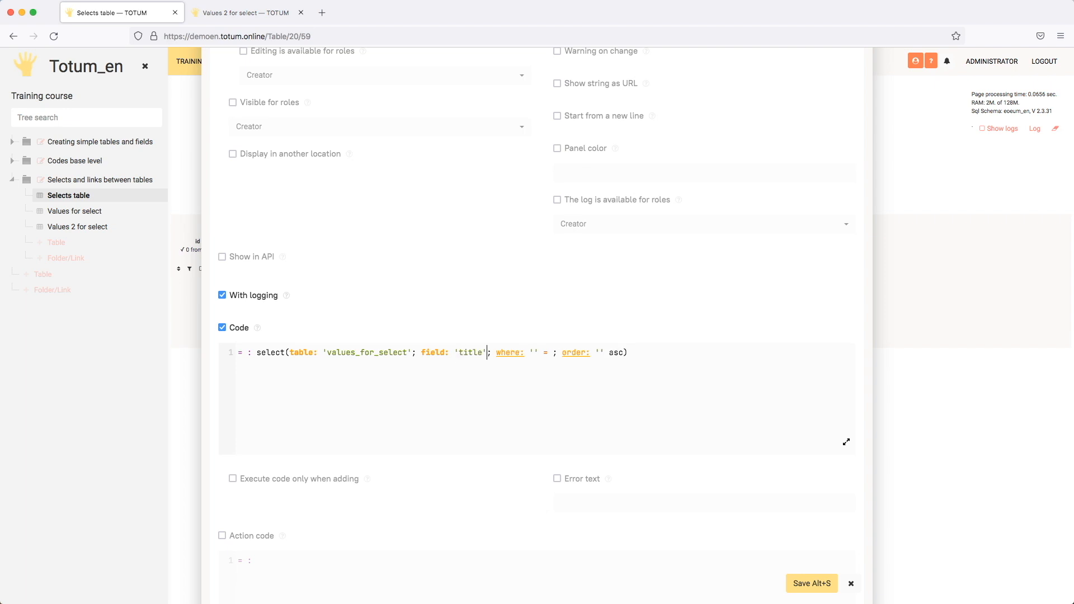
Step: Set the select function's where condition to 'base_field' = #h_select
{"action": "key", "text": "Tab"}
{"action": "key", "text": "Down"}
{"action": "key", "text": "Down"}
{"action": "key", "text": "Down"}
{"action": "key", "text": "Down"}
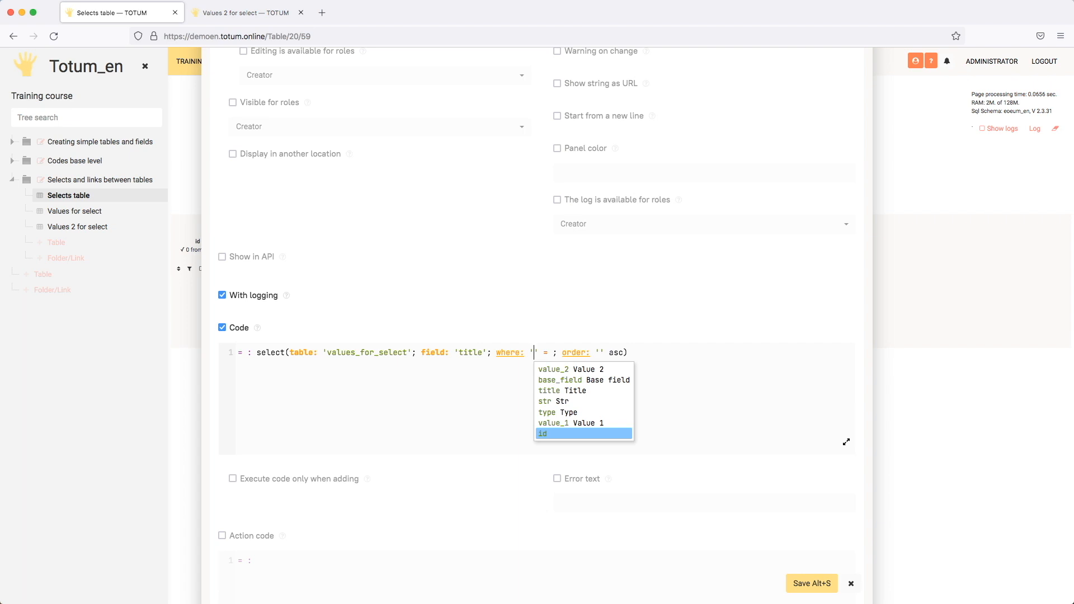
{"action": "key", "text": "Up"}
{"action": "key", "text": "Up"}
{"action": "key", "text": "Up"}
{"action": "key", "text": "Up"}
{"action": "key", "text": "Up"}
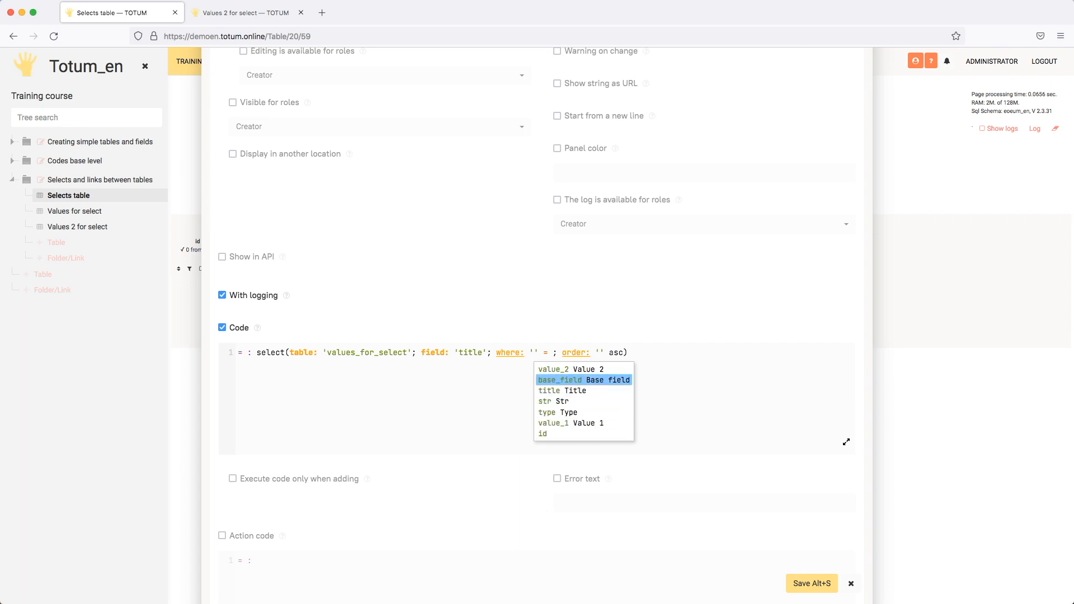
{"action": "key", "text": "Return"}
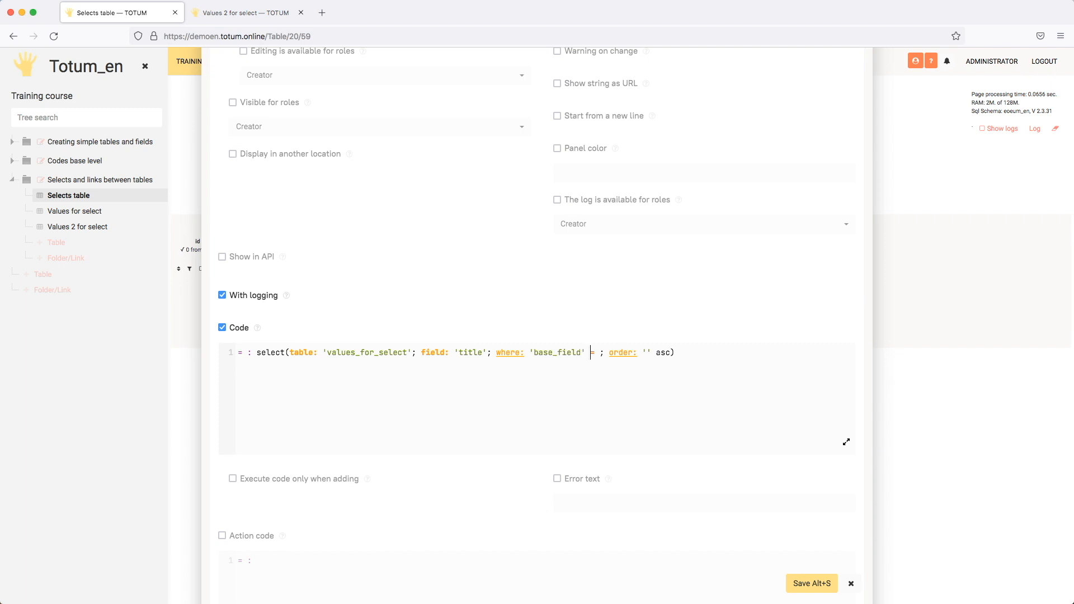
{"action": "type", "text": "#"}
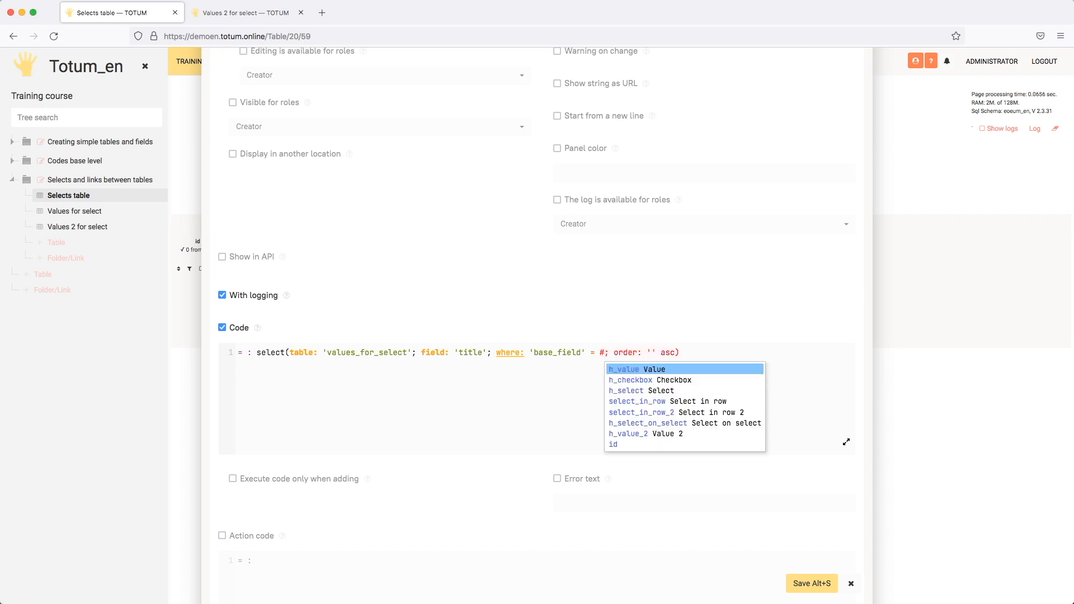
{"action": "key", "text": "Down"}
{"action": "key", "text": "Down"}
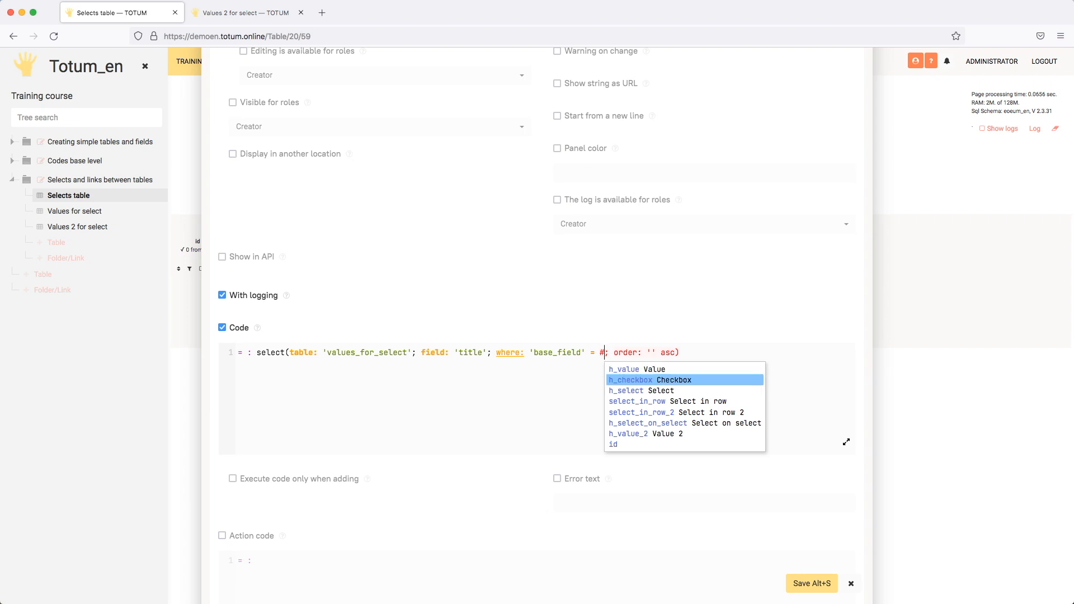
{"action": "key", "text": "Return"}
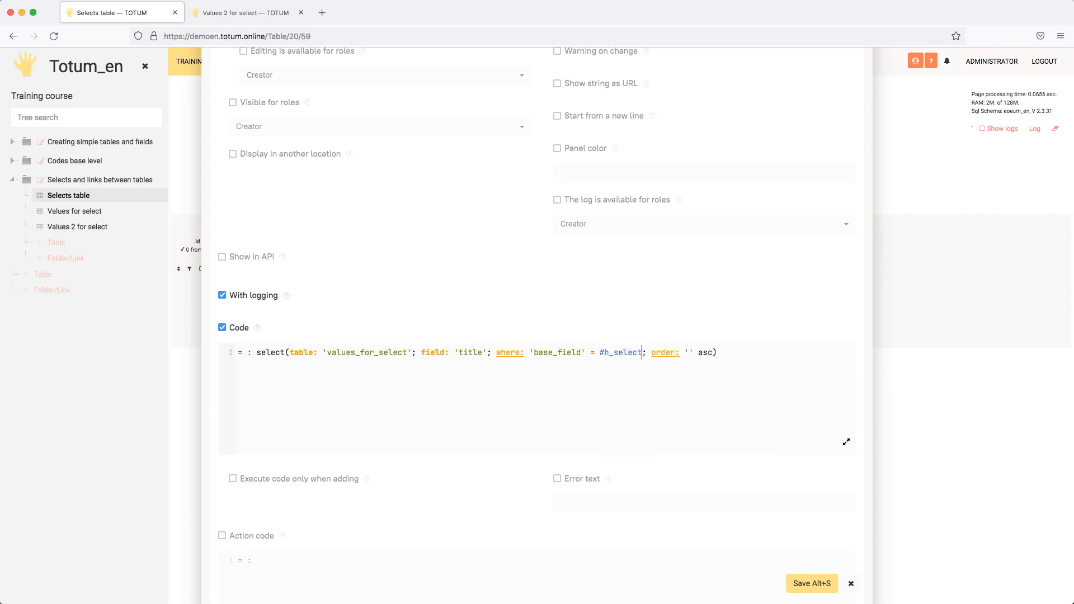
Step: Remove the order parameter from the select function and save the new field
{"action": "key", "text": "shift+End"}
{"action": "key", "text": "shift+Left"}
{"action": "key", "text": "BackSpace"}
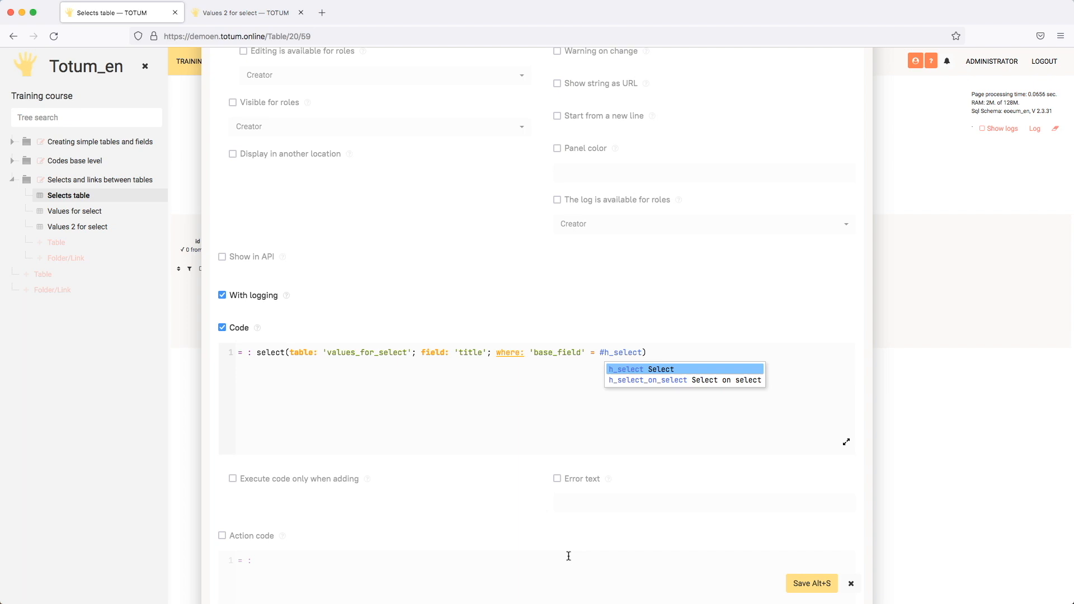
{"action": "left_click", "coordinate": [816, 590]}
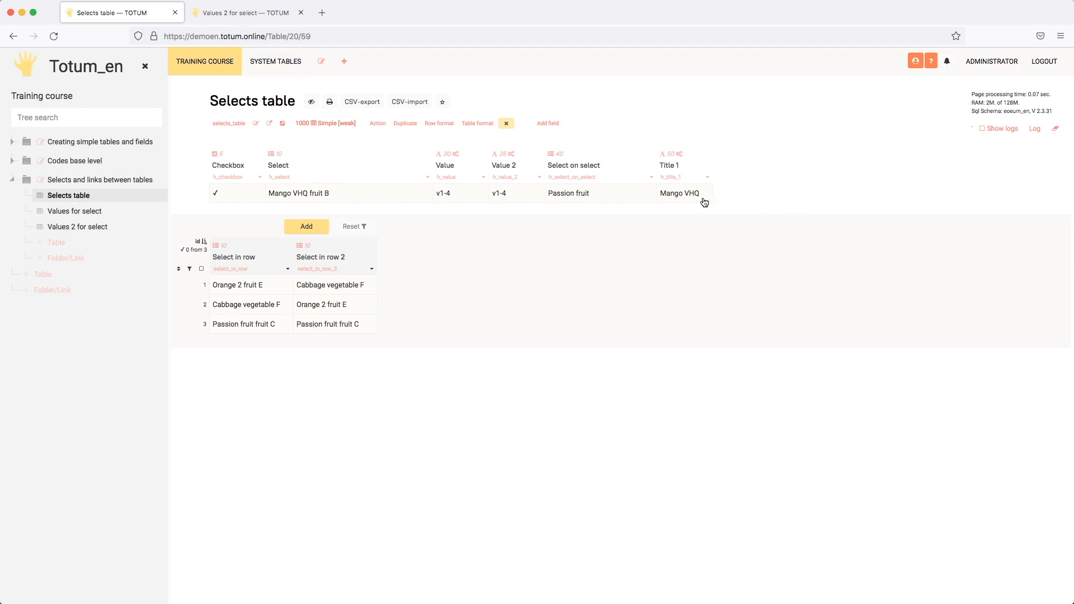
Step: Change the field parameter in Title 1's select code to 'str', save it, and view the cell's full value
{"action": "left_click", "coordinate": [706, 176]}
{"action": "scroll", "coordinate": [518, 347], "scroll_direction": "down", "scroll_amount": 8}
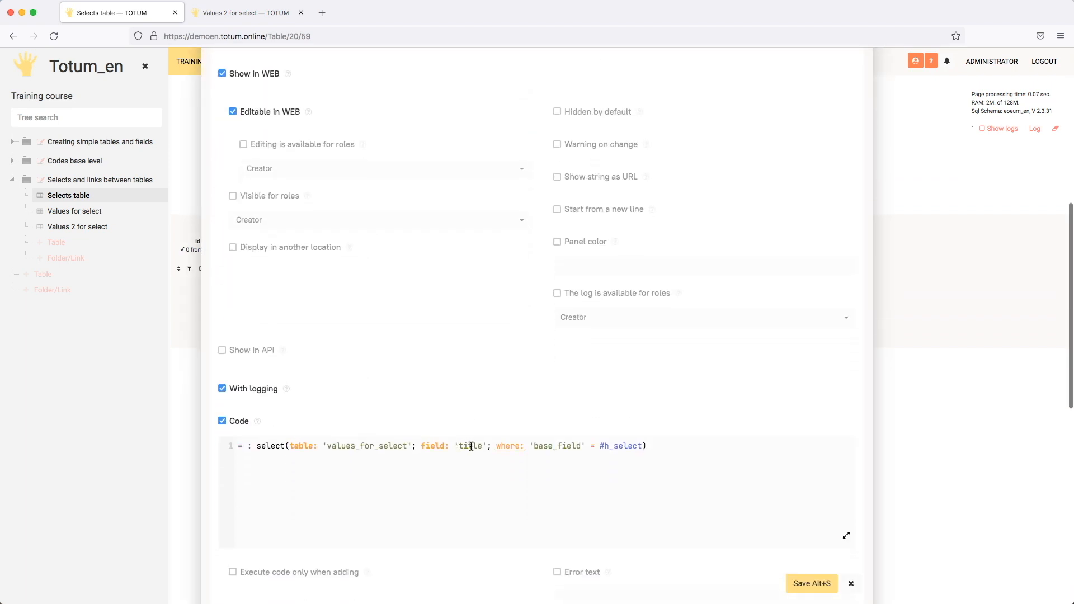
{"action": "double_click", "coordinate": [471, 446]}
{"action": "type", "text": "str"}
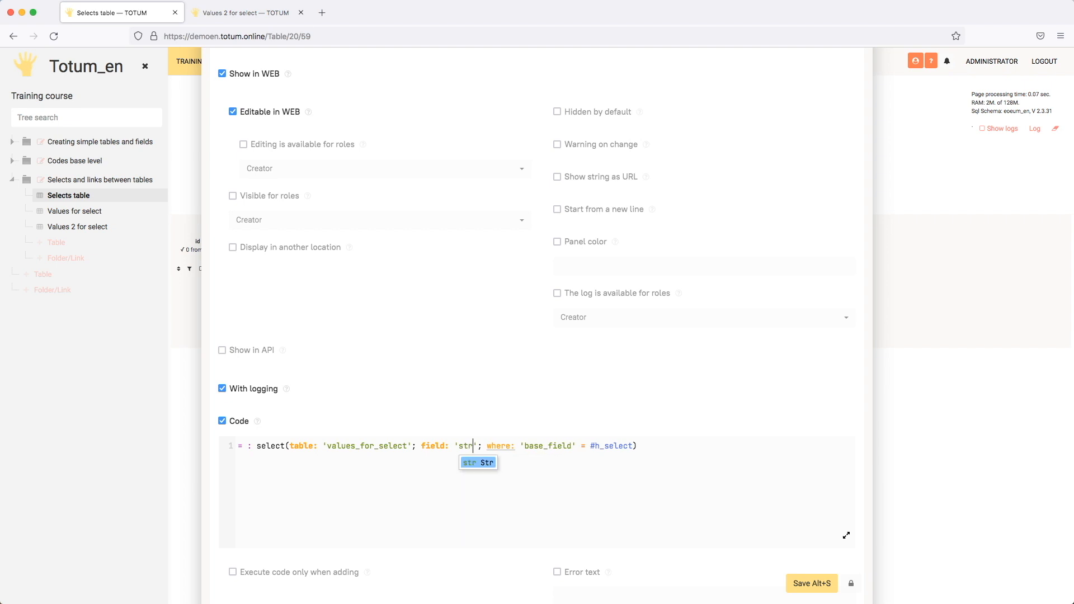
{"action": "key", "text": "Right"}
{"action": "left_click", "coordinate": [818, 583]}
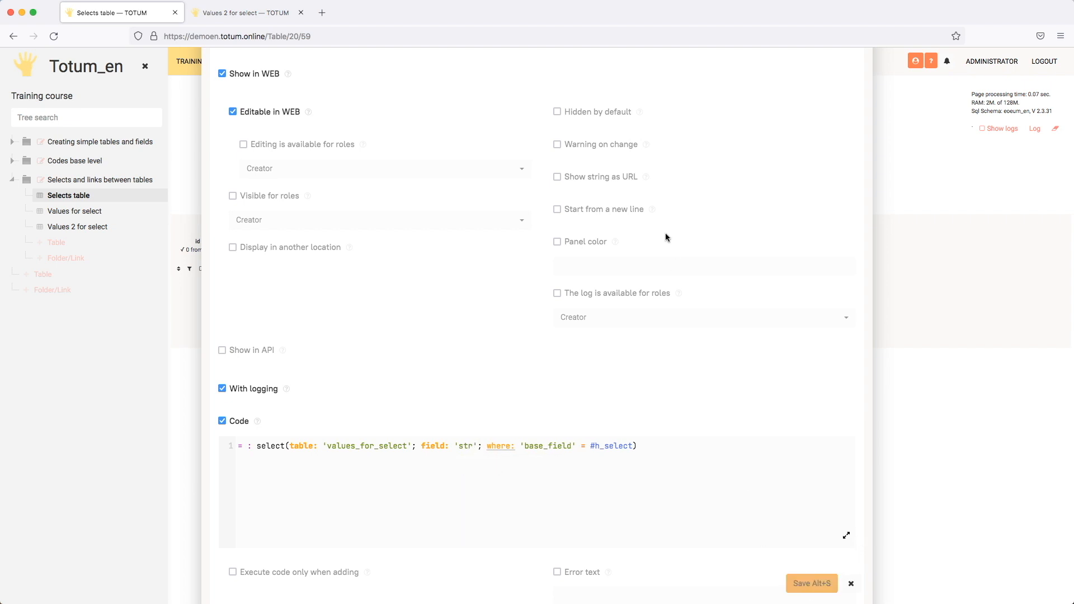
{"action": "left_click", "coordinate": [684, 195]}
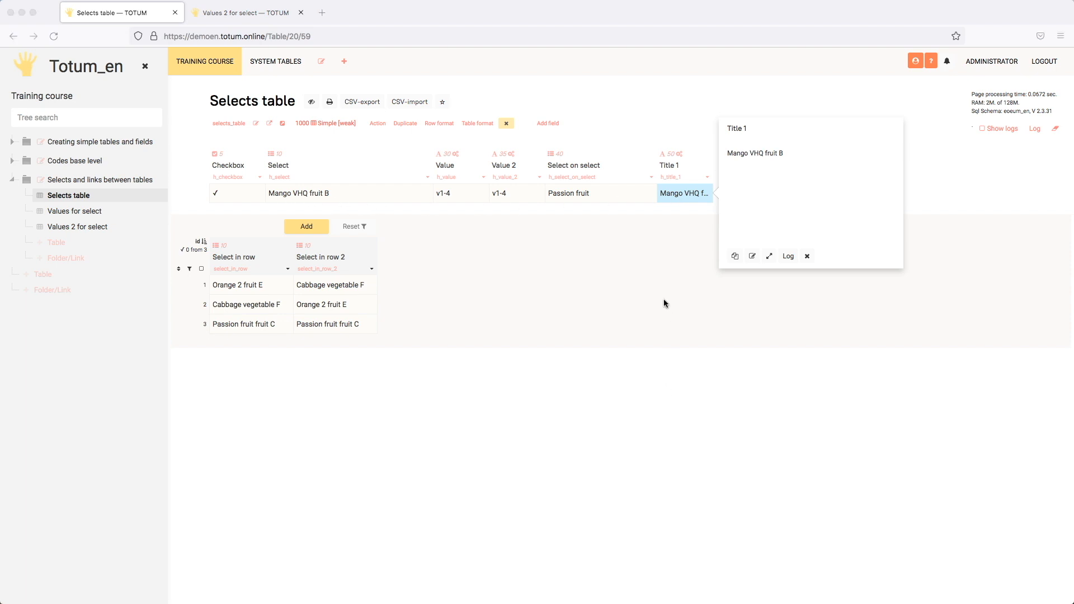
{"action": "left_click", "coordinate": [703, 194]}
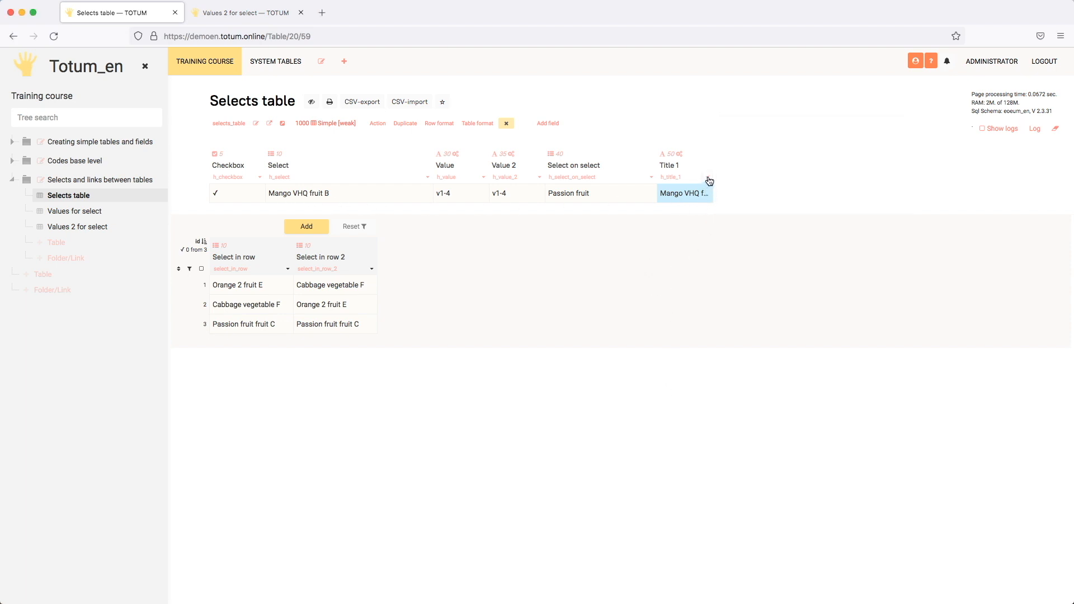
Step: Duplicate the Title 1 field as Title 2 with field name h_title_2 and sort 60
{"action": "left_click", "coordinate": [707, 177]}
{"action": "left_click", "coordinate": [691, 220]}
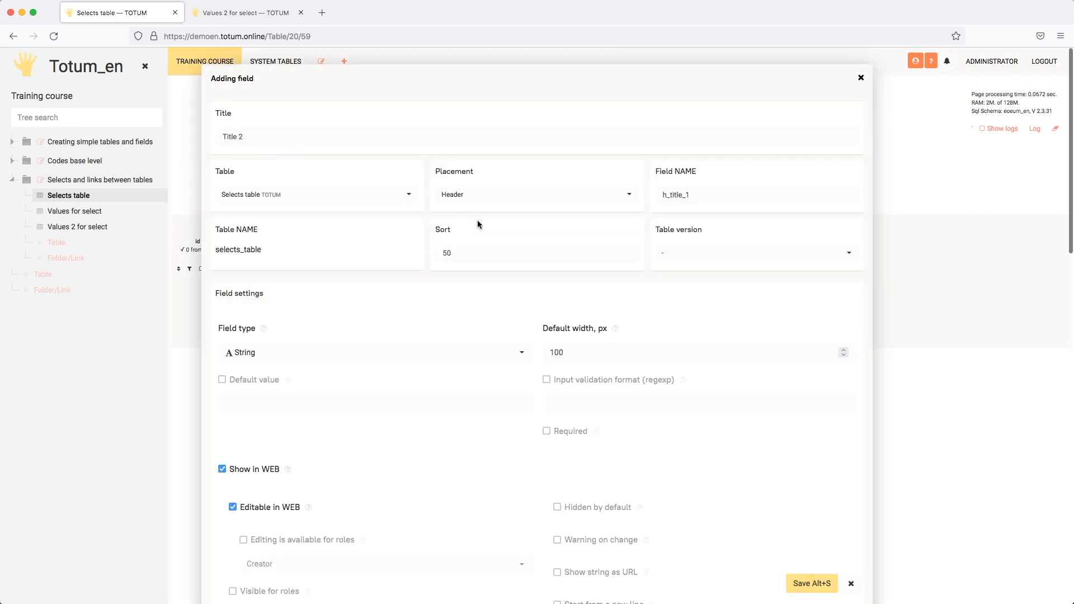
{"action": "double_click", "coordinate": [444, 252]}
{"action": "type", "text": "60"}
{"action": "left_click", "coordinate": [817, 582]}
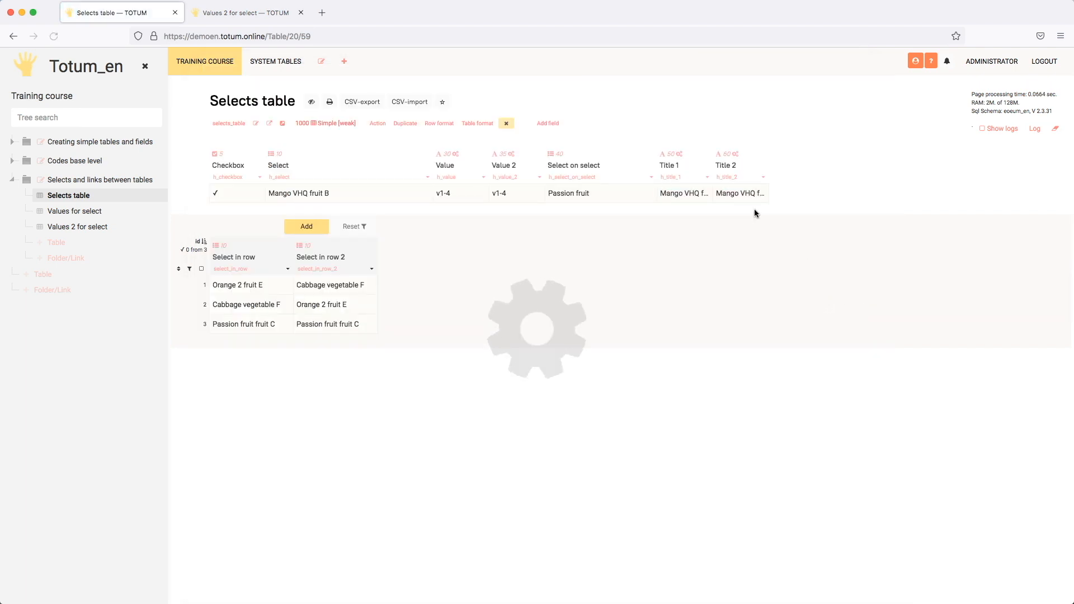
Step: Strip the select function from Title 2's code so that only #h_select remains
{"action": "left_click", "coordinate": [762, 178]}
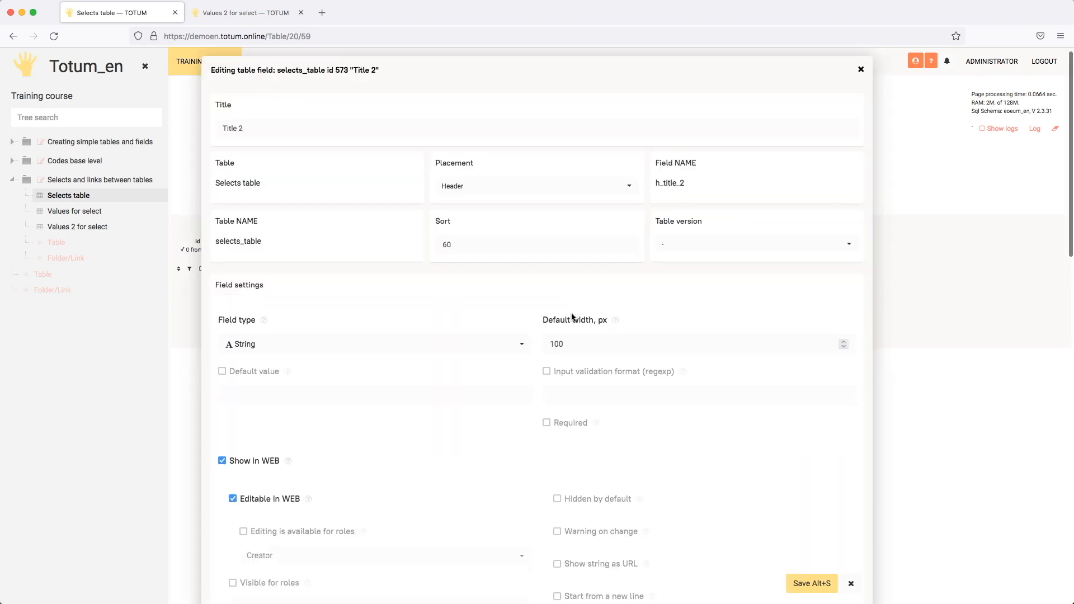
{"action": "scroll", "coordinate": [572, 313], "scroll_direction": "down", "scroll_amount": 10}
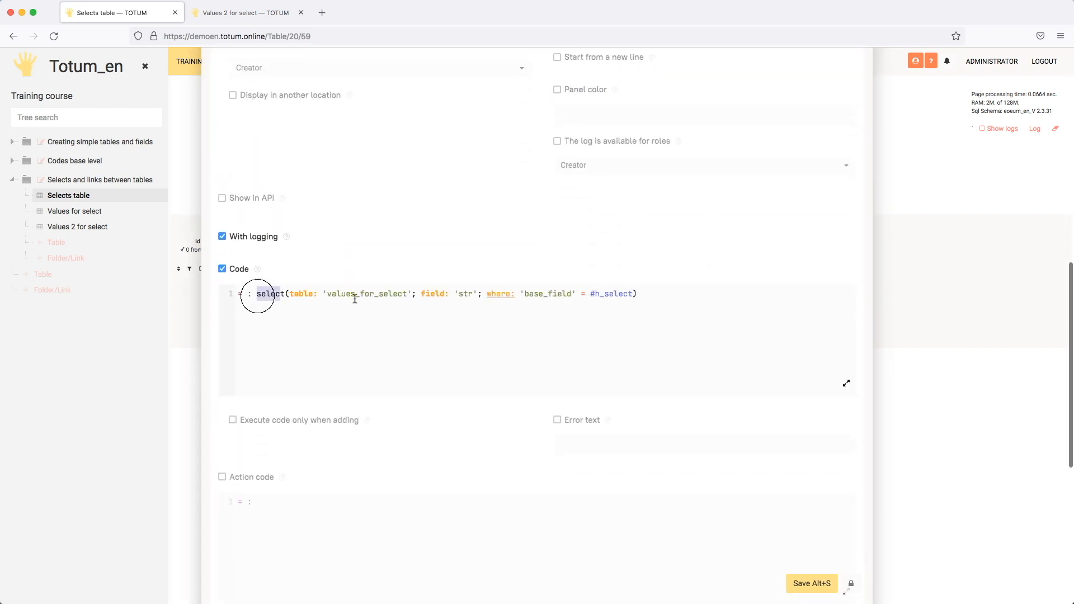
{"action": "left_click_drag", "start_coordinate": [258, 296], "coordinate": [591, 295]}
{"action": "key", "text": "BackSpace"}
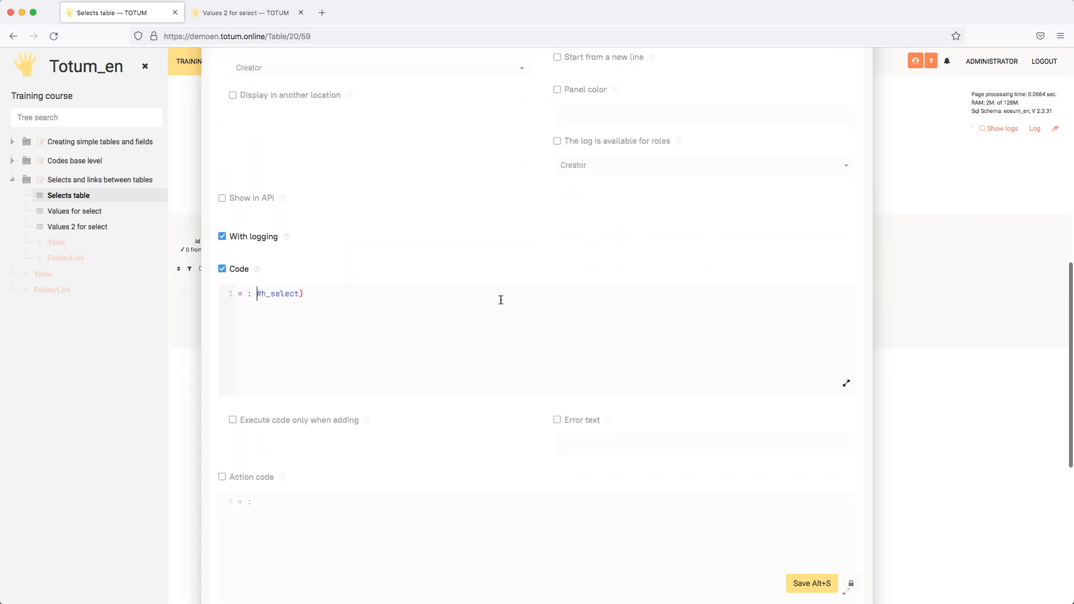
{"action": "left_click", "coordinate": [371, 295]}
{"action": "key", "text": "BackSpace"}
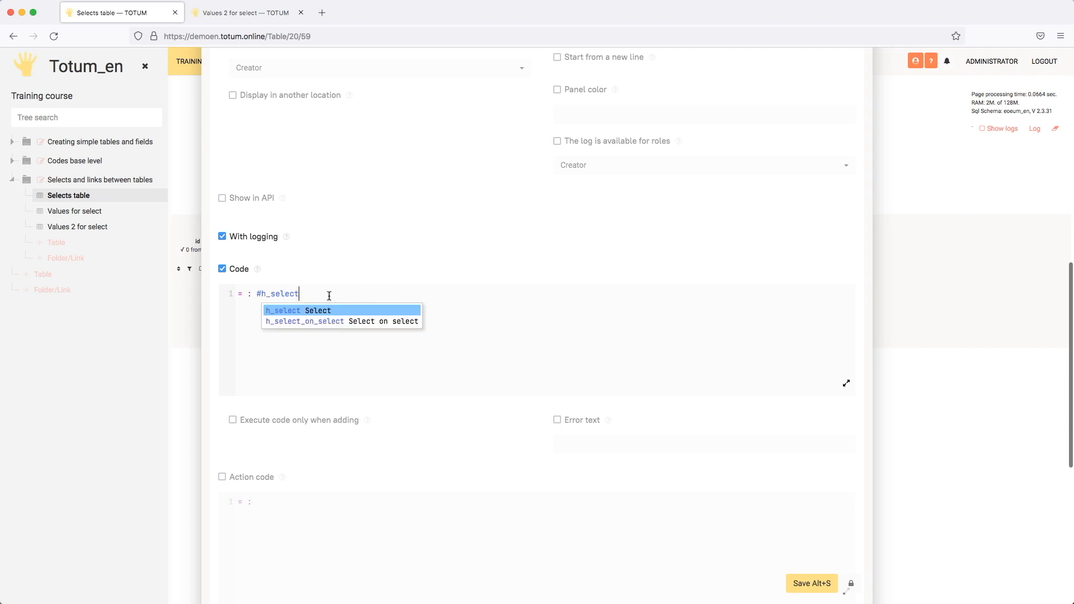
Step: Change the reference in Title 2's code to #s.h_select, save the field, and view the cell's full value
{"action": "left_click", "coordinate": [260, 295]}
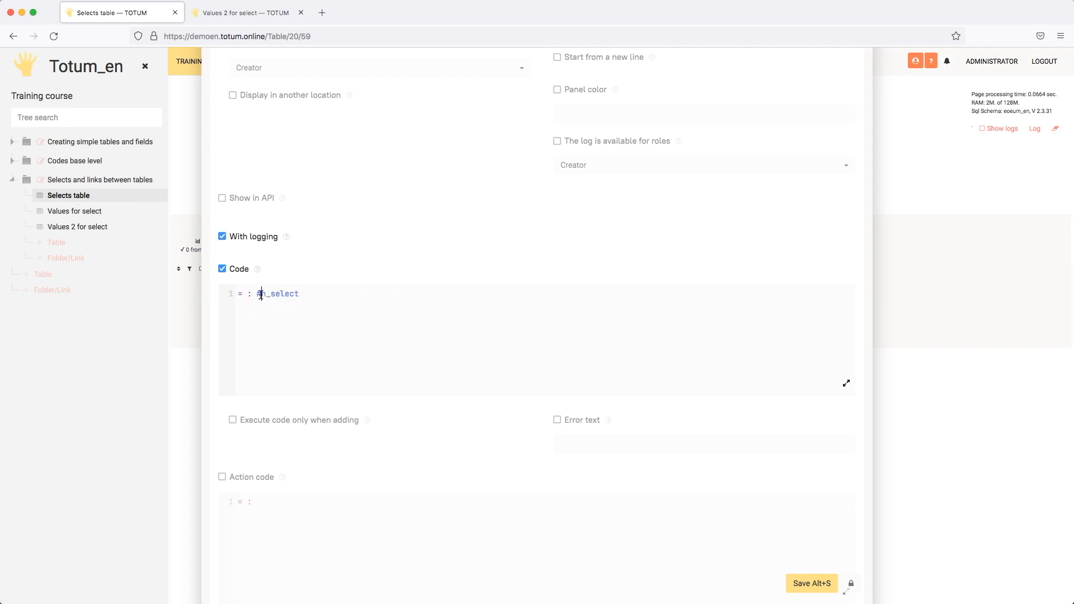
{"action": "type", "text": "s."}
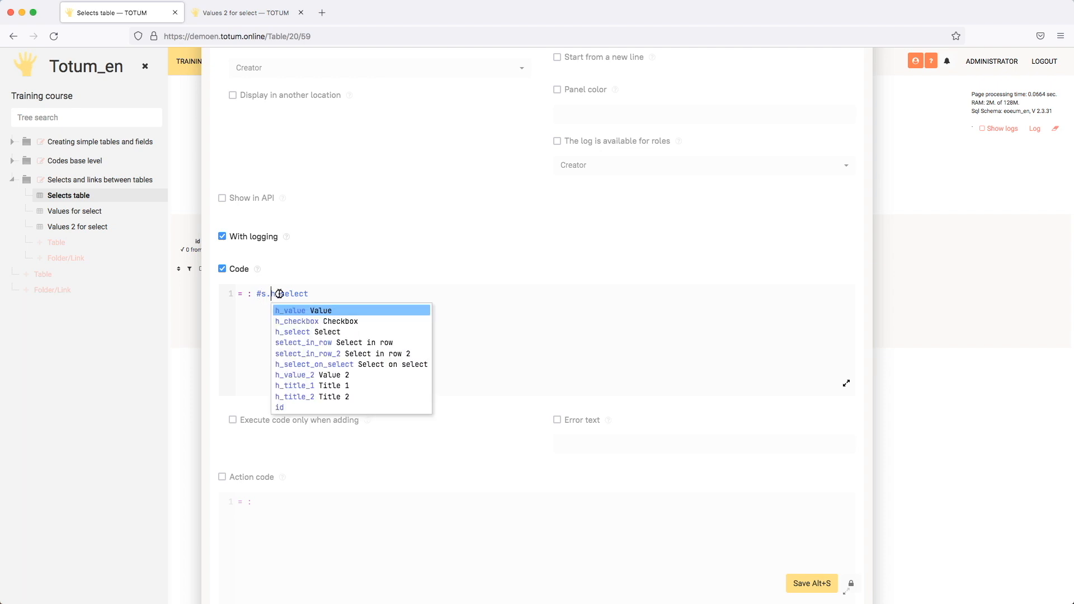
{"action": "left_click", "coordinate": [279, 294]}
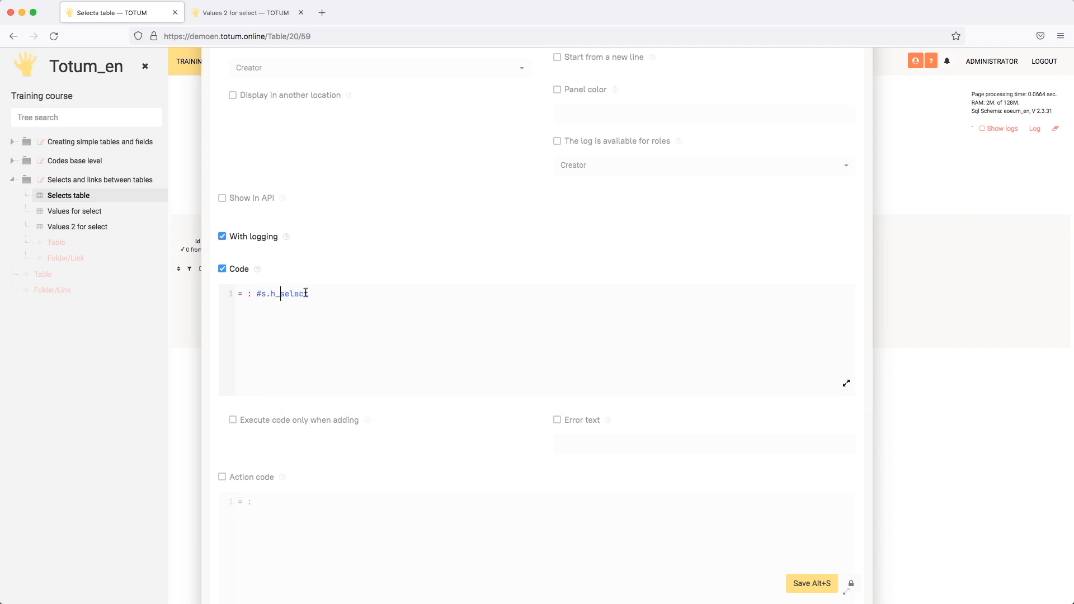
{"action": "left_click", "coordinate": [828, 582]}
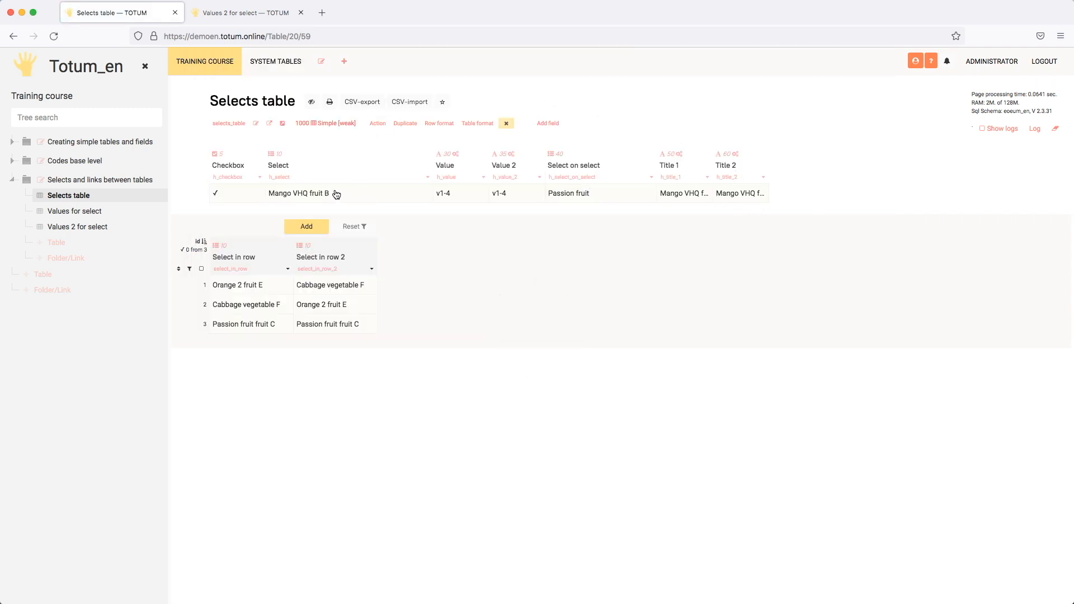
{"action": "left_click", "coordinate": [746, 196]}
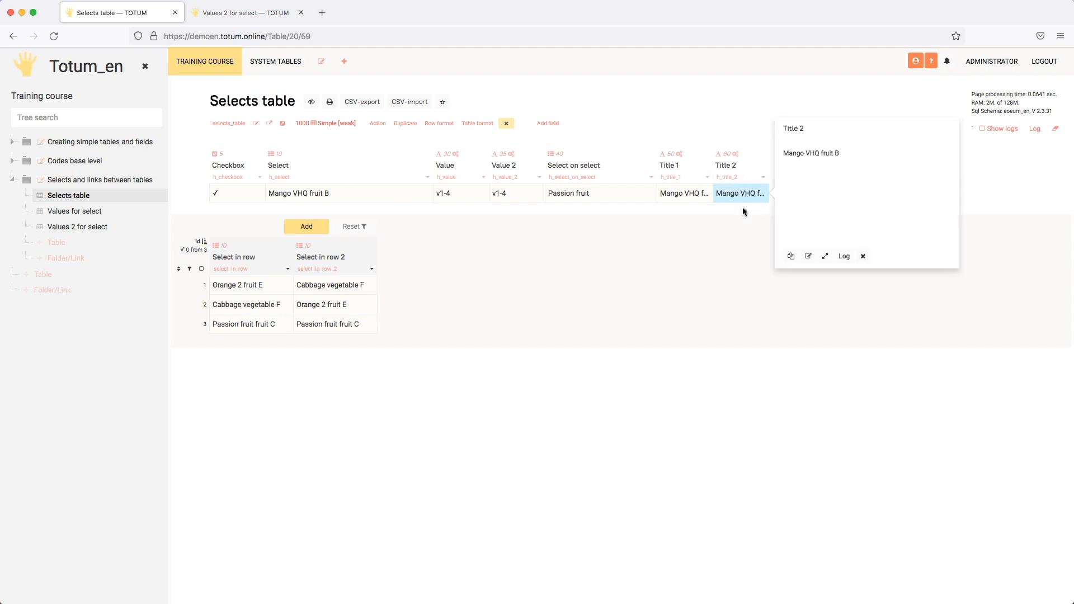
{"action": "left_click", "coordinate": [744, 197]}
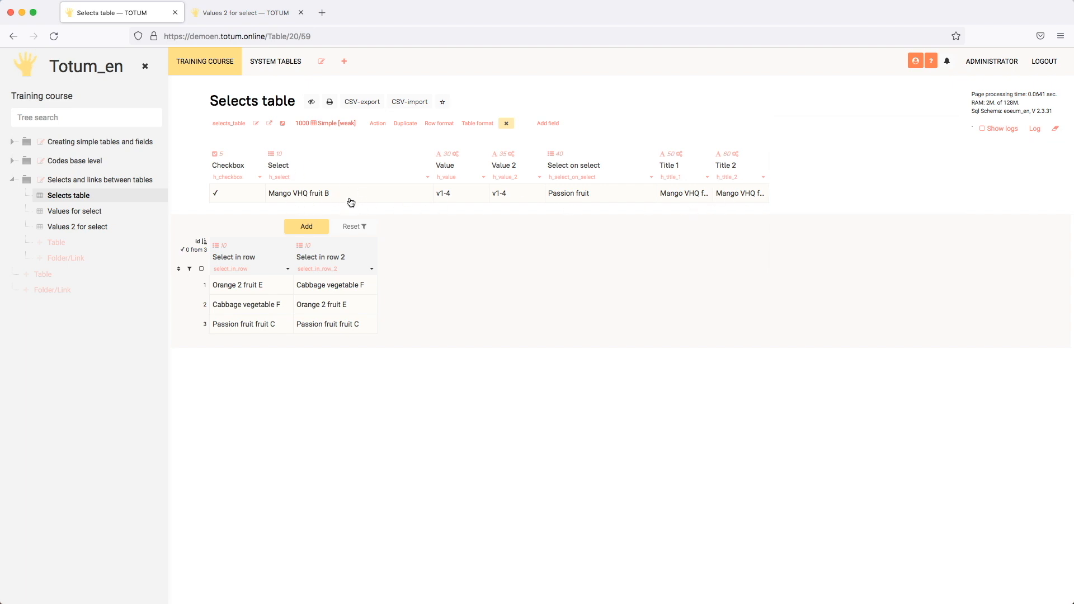
{"action": "left_click", "coordinate": [739, 193]}
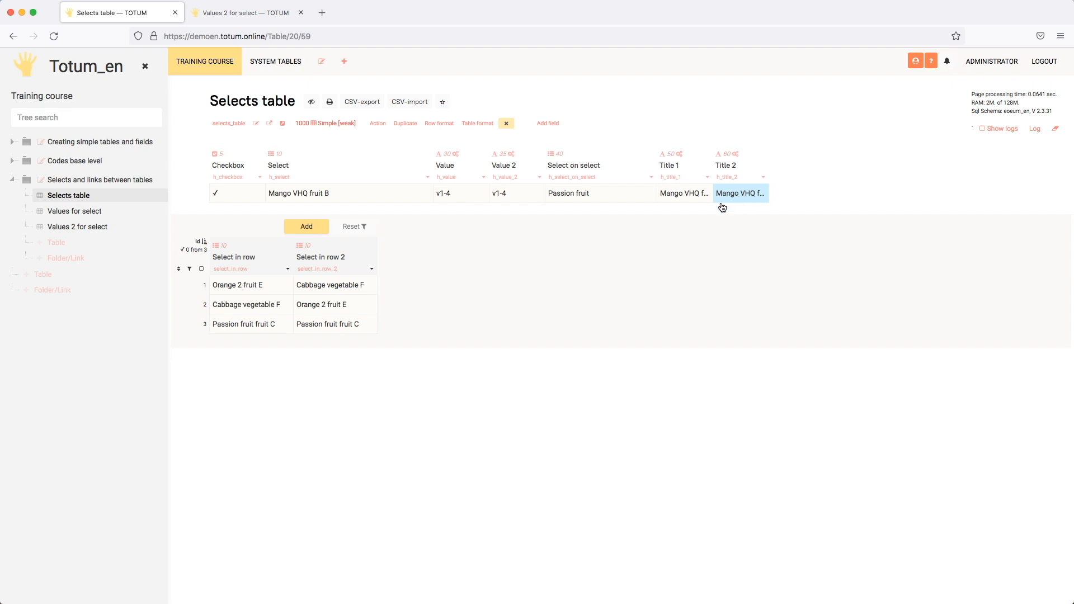
Step: Duplicate the Value 2 field with title Title 3, field name h_title_3 and sort 70
{"action": "left_click", "coordinate": [522, 196]}
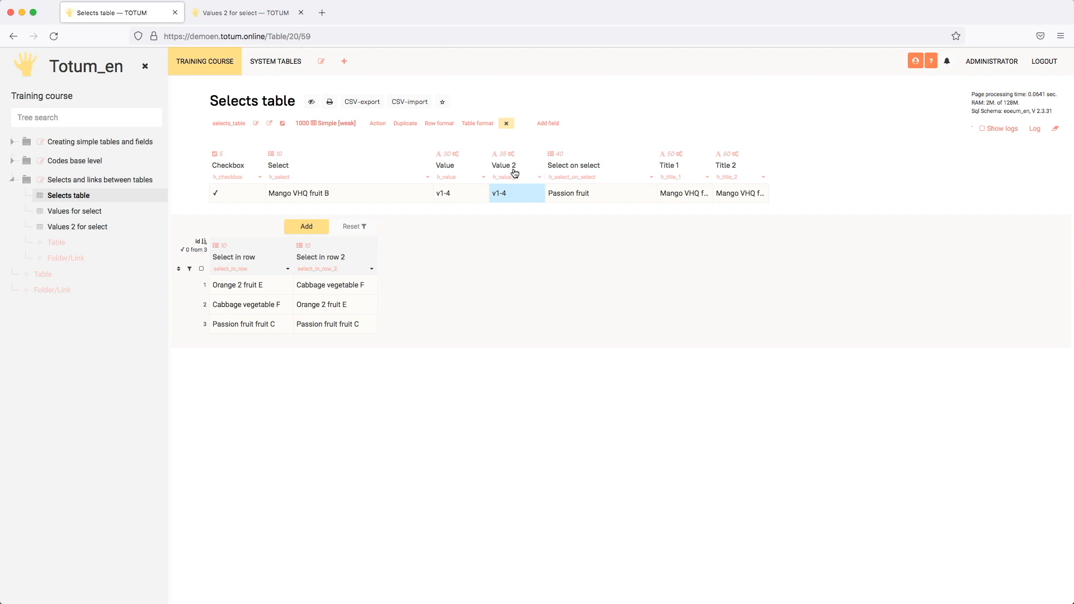
{"action": "left_click", "coordinate": [539, 177]}
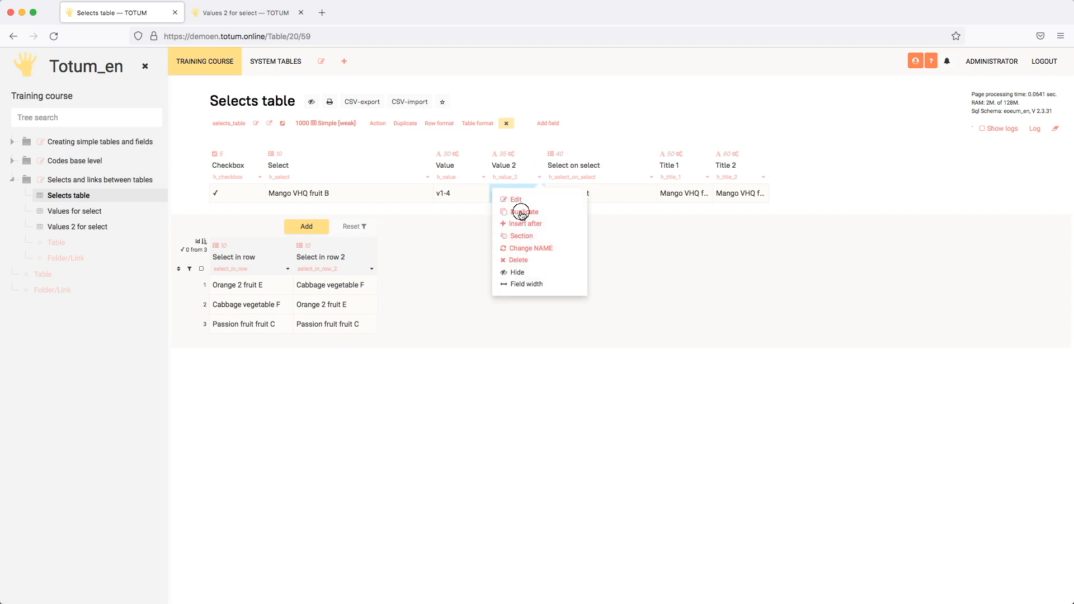
{"action": "left_click", "coordinate": [521, 212]}
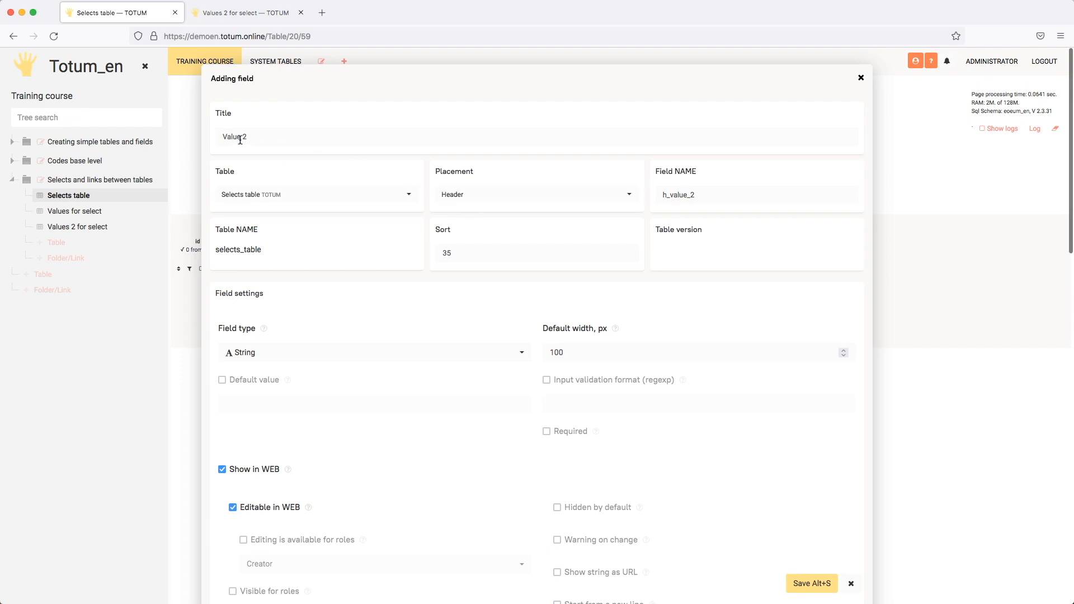
{"action": "double_click", "coordinate": [233, 138]}
{"action": "left_click_drag", "start_coordinate": [247, 137], "coordinate": [191, 132]}
{"action": "left_click_drag", "start_coordinate": [466, 253], "coordinate": [411, 248]}
{"action": "type", "text": "70"}
{"action": "left_click", "coordinate": [519, 298]}
{"action": "left_click_drag", "start_coordinate": [714, 196], "coordinate": [636, 189]}
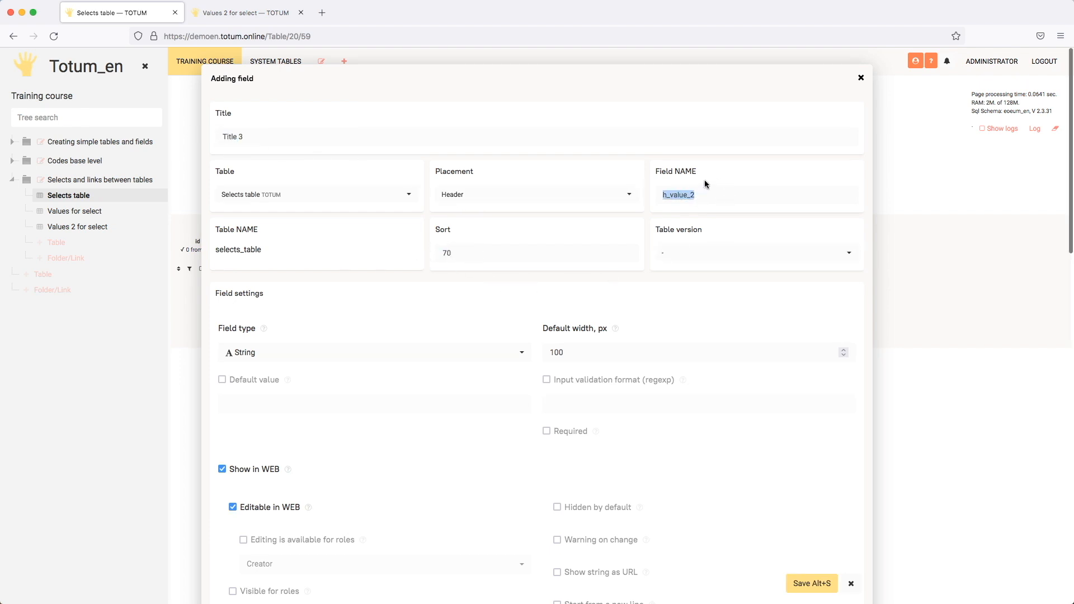
{"action": "type", "text": "select"}
Step: Change the field parameter to sfield in Title 3's select code, save the field, and view the cell's full value
{"action": "scroll", "coordinate": [398, 422], "scroll_direction": "down", "scroll_amount": 5}
{"action": "scroll", "coordinate": [398, 421], "scroll_direction": "down", "scroll_amount": 3}
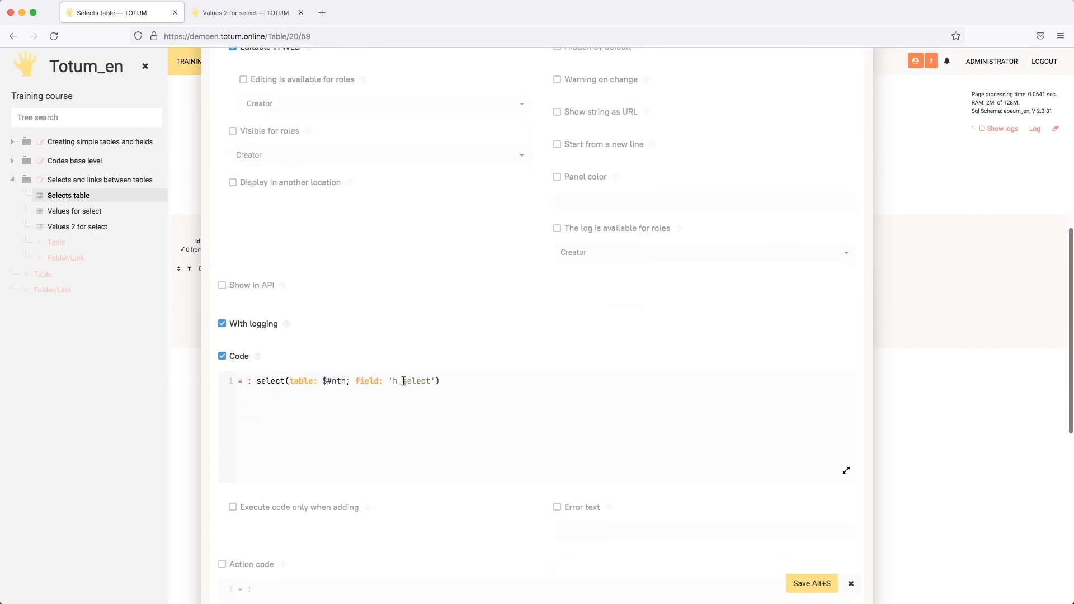
{"action": "left_click", "coordinate": [357, 381]}
{"action": "type", "text": "s"}
{"action": "left_click", "coordinate": [370, 381]}
{"action": "left_click", "coordinate": [797, 583]}
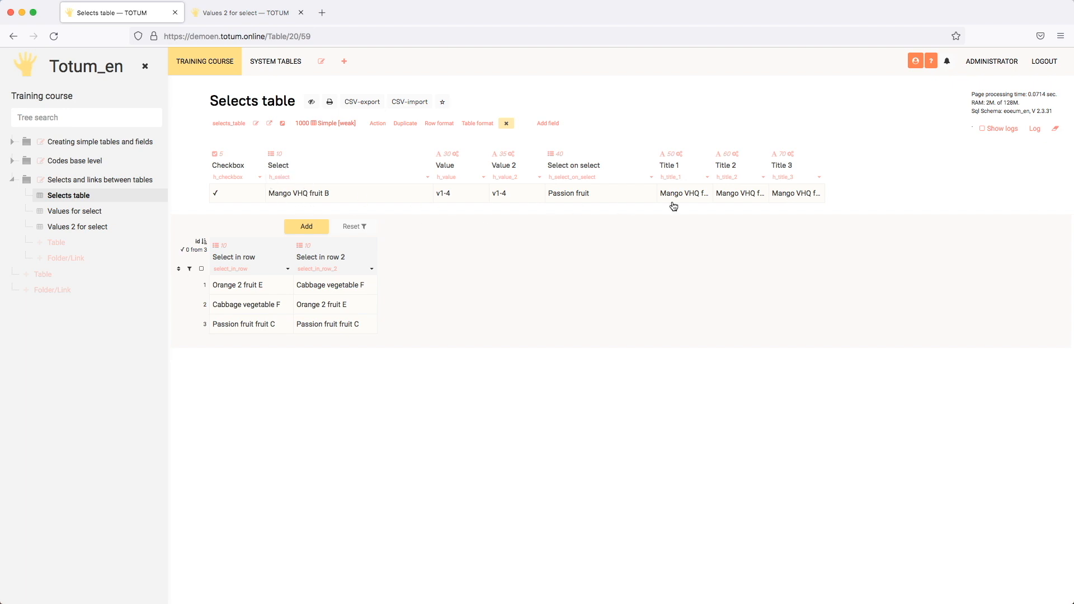
{"action": "left_click", "coordinate": [791, 197]}
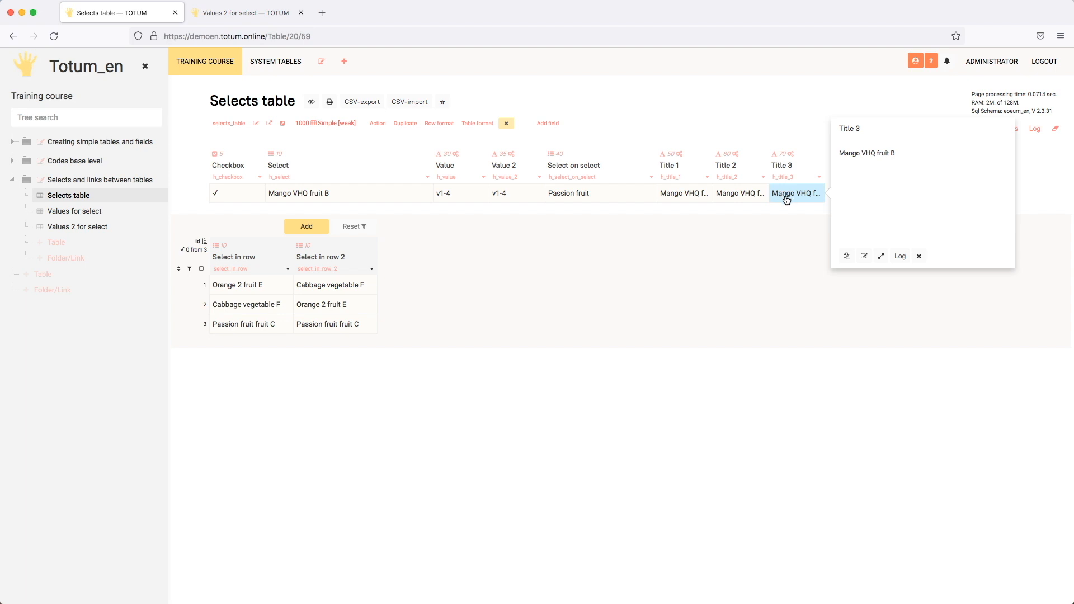
{"action": "left_click", "coordinate": [766, 224]}
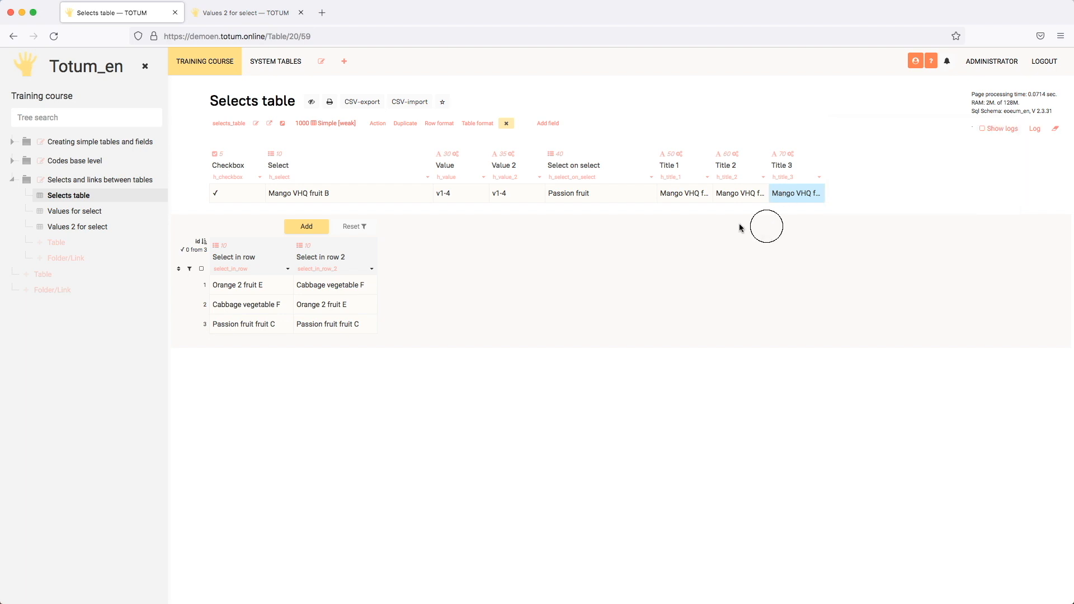
Step: Examine the parameters of the select function in Title 1's code and close the field settings without saving
{"action": "left_click", "coordinate": [694, 198]}
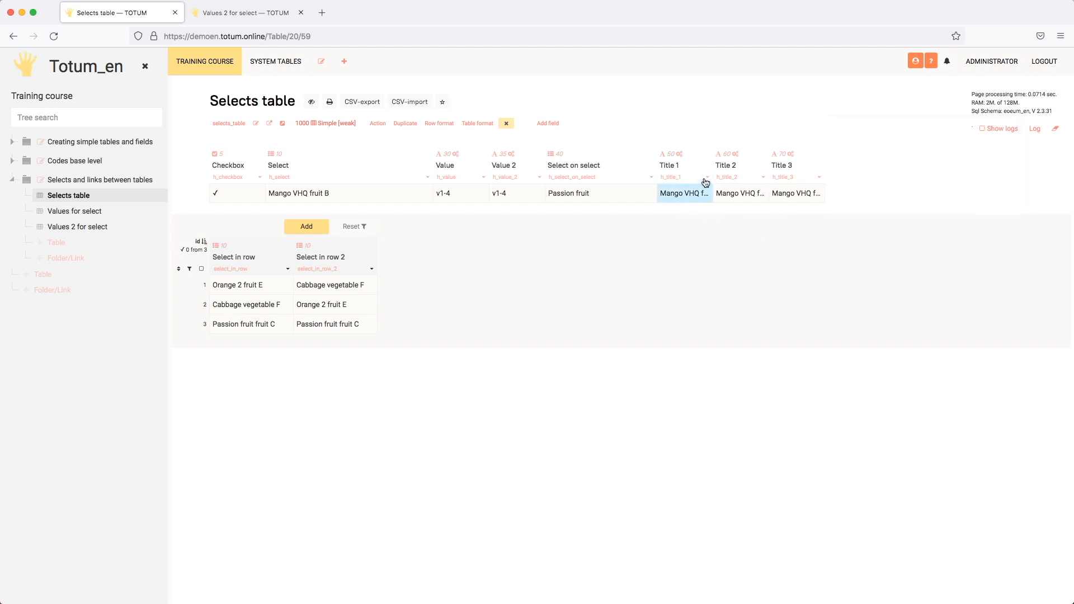
{"action": "left_click", "coordinate": [710, 179]}
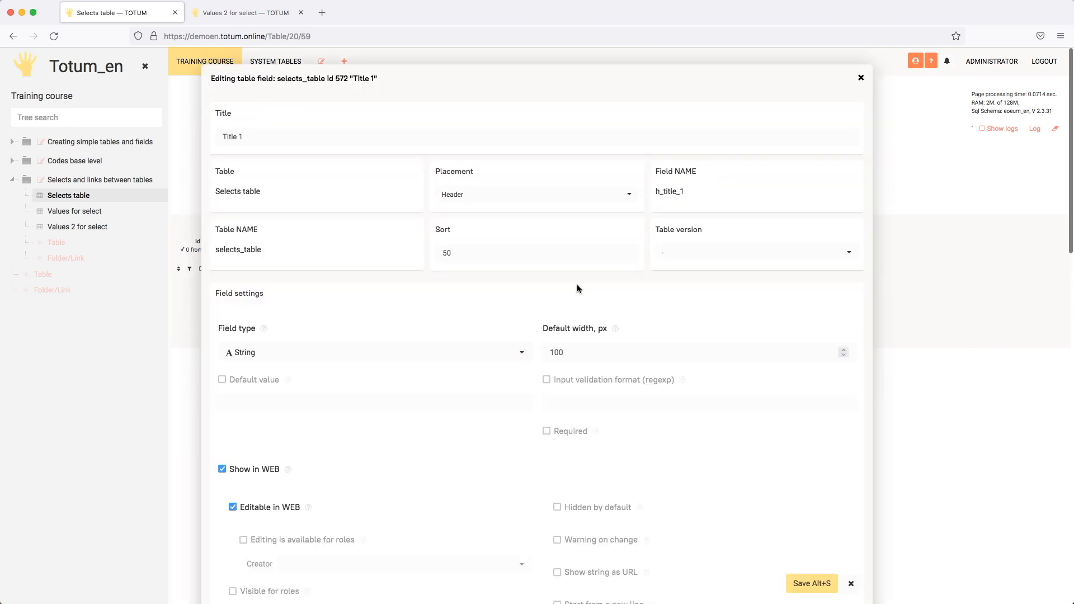
{"action": "scroll", "coordinate": [578, 288], "scroll_direction": "down", "scroll_amount": 10}
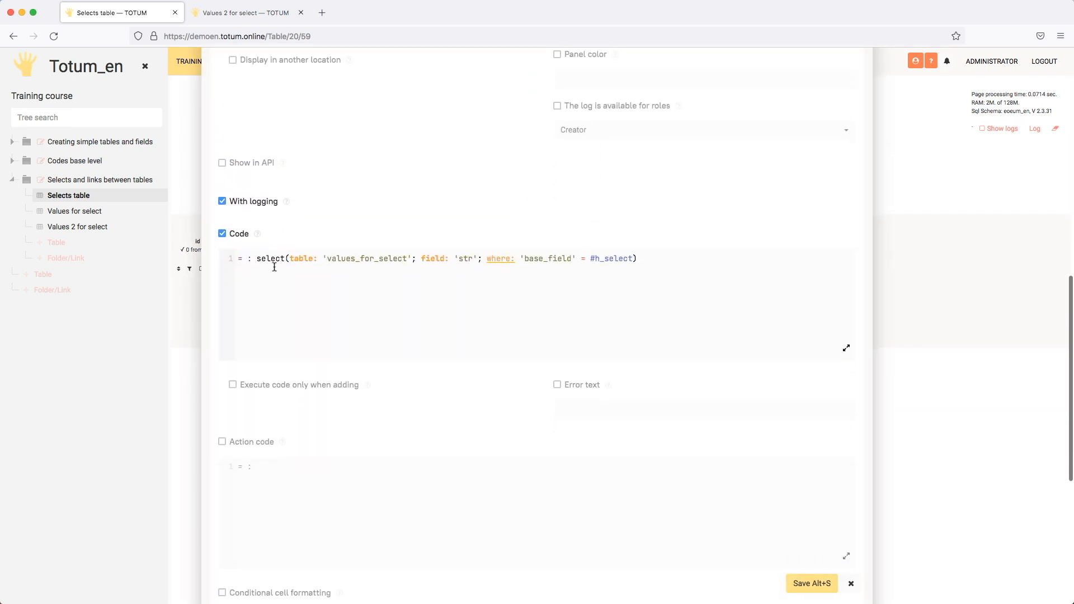
{"action": "scroll", "coordinate": [474, 337], "scroll_direction": "up", "scroll_amount": 2}
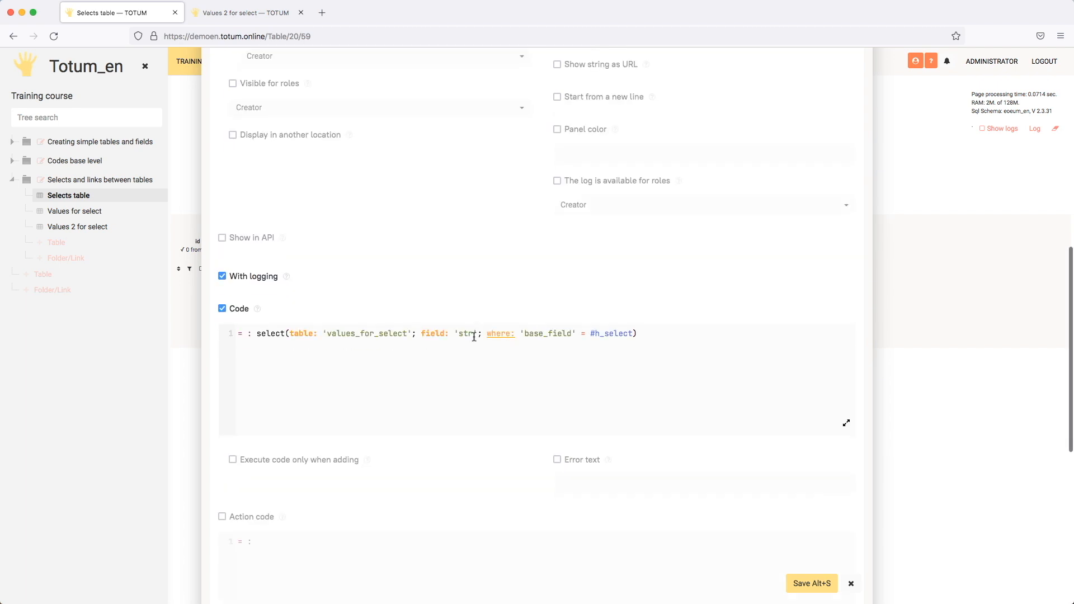
{"action": "left_click_drag", "start_coordinate": [282, 333], "coordinate": [403, 333]}
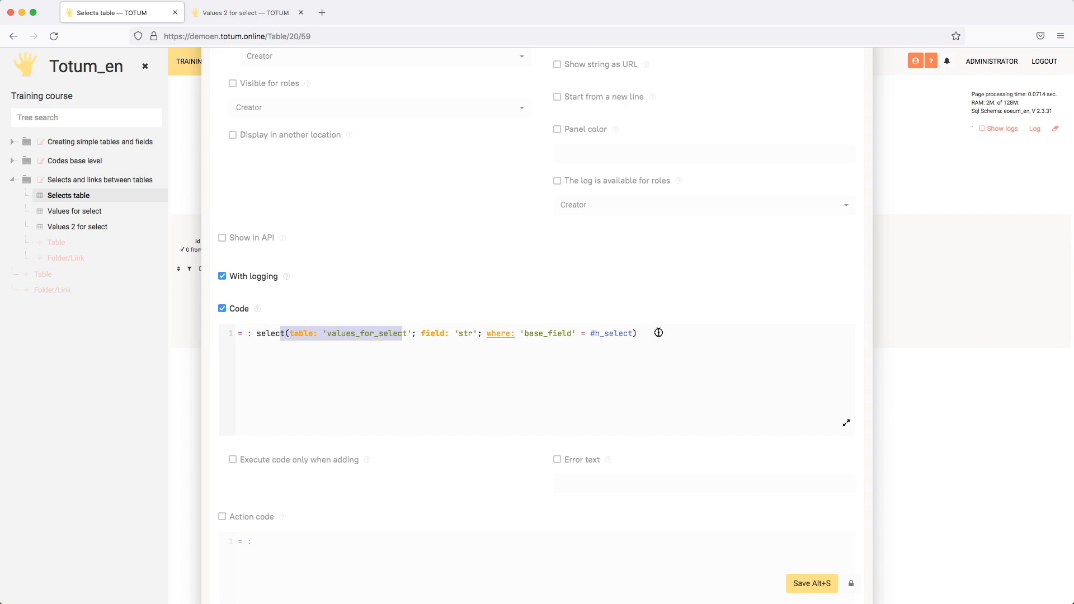
{"action": "left_click_drag", "start_coordinate": [658, 332], "coordinate": [283, 335]}
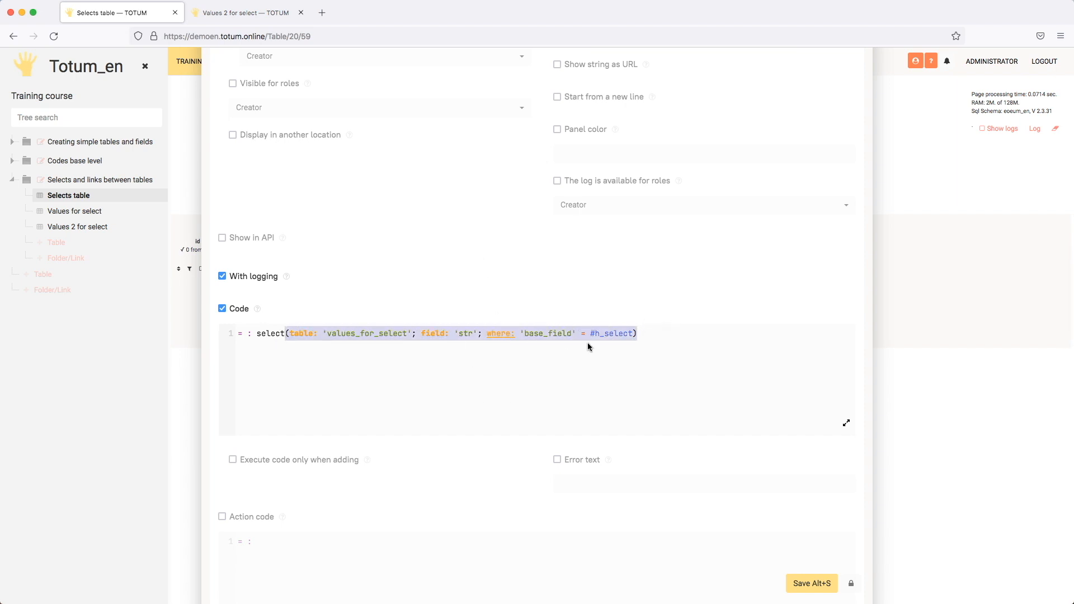
{"action": "left_click", "coordinate": [566, 334]}
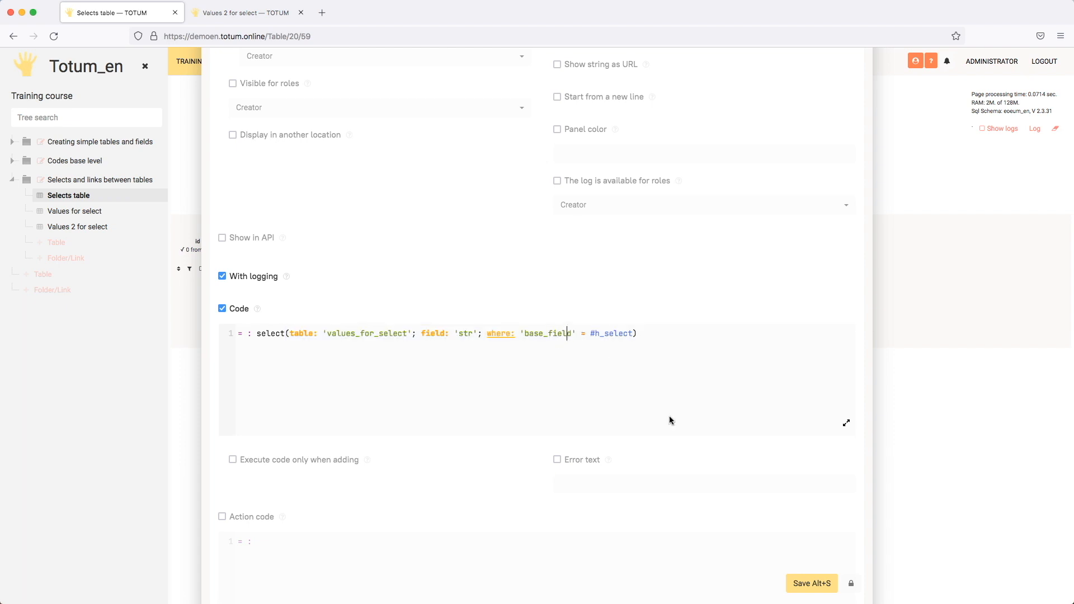
{"action": "left_click", "coordinate": [851, 582]}
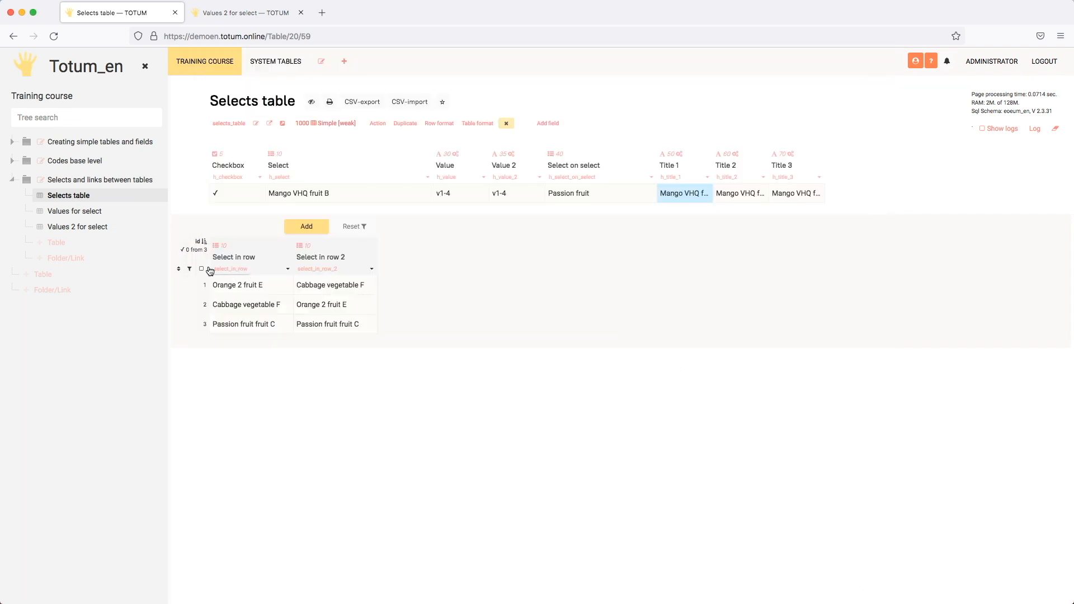
Step: View the stored value of the first row's Select in row 2, and look over its source table Values for select
{"action": "left_click", "coordinate": [330, 286]}
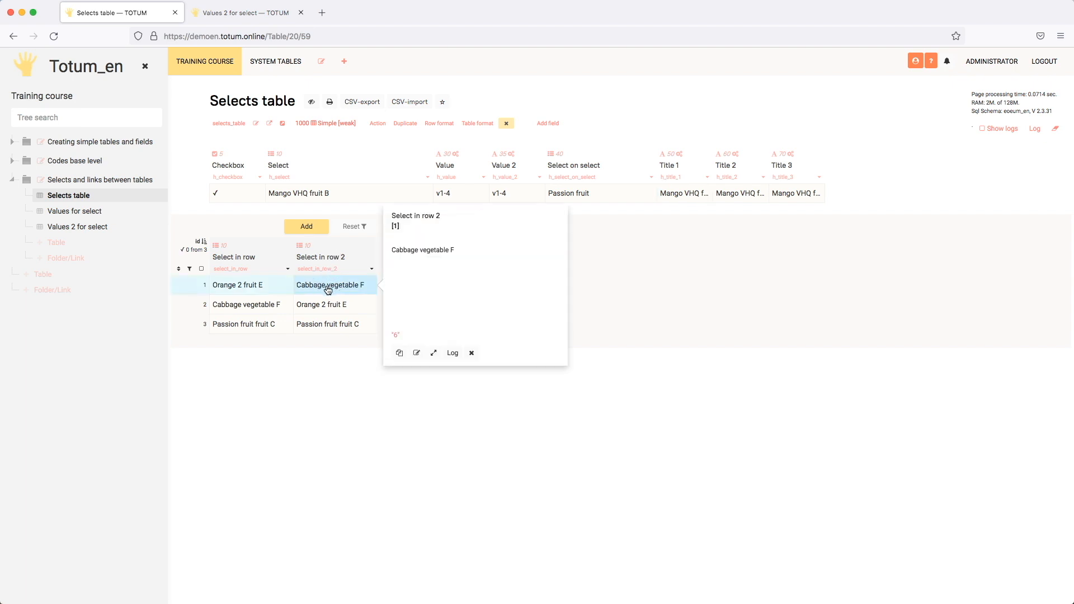
{"action": "left_click", "coordinate": [246, 8]}
{"action": "left_click", "coordinate": [79, 211]}
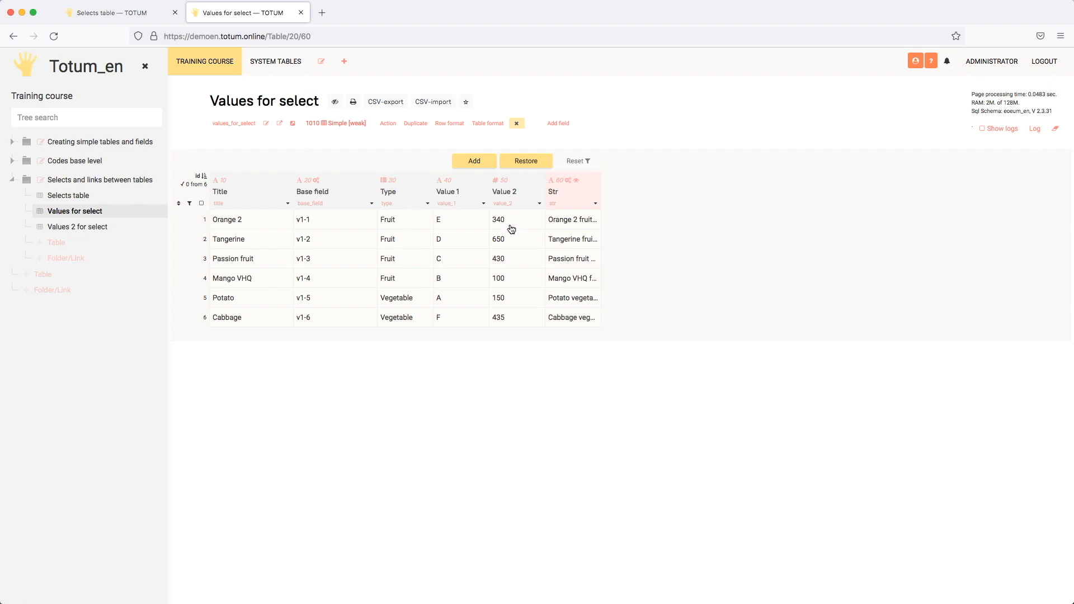
{"action": "left_click", "coordinate": [143, 14]}
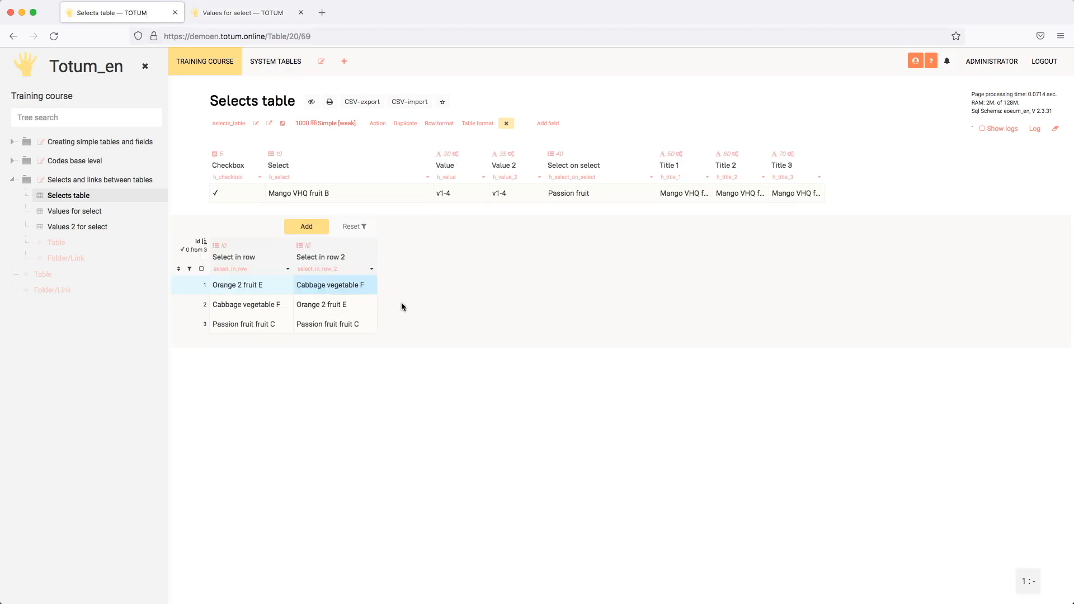
Step: Insert a new column field titled Price after Select in row 2 and set its type to Number
{"action": "left_click", "coordinate": [372, 269]}
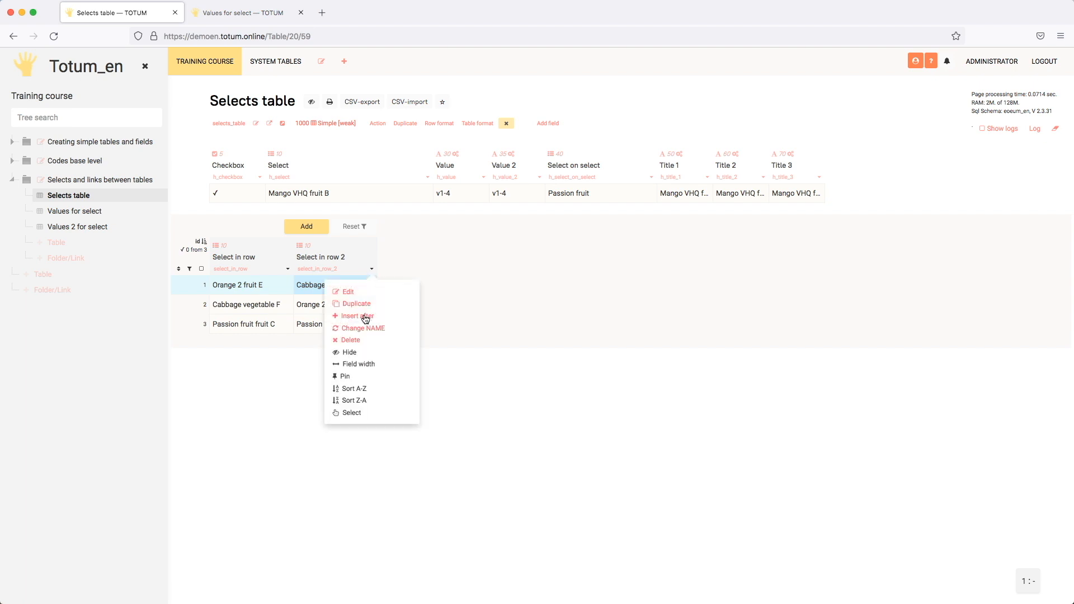
{"action": "left_click", "coordinate": [365, 317]}
{"action": "left_click", "coordinate": [367, 136]}
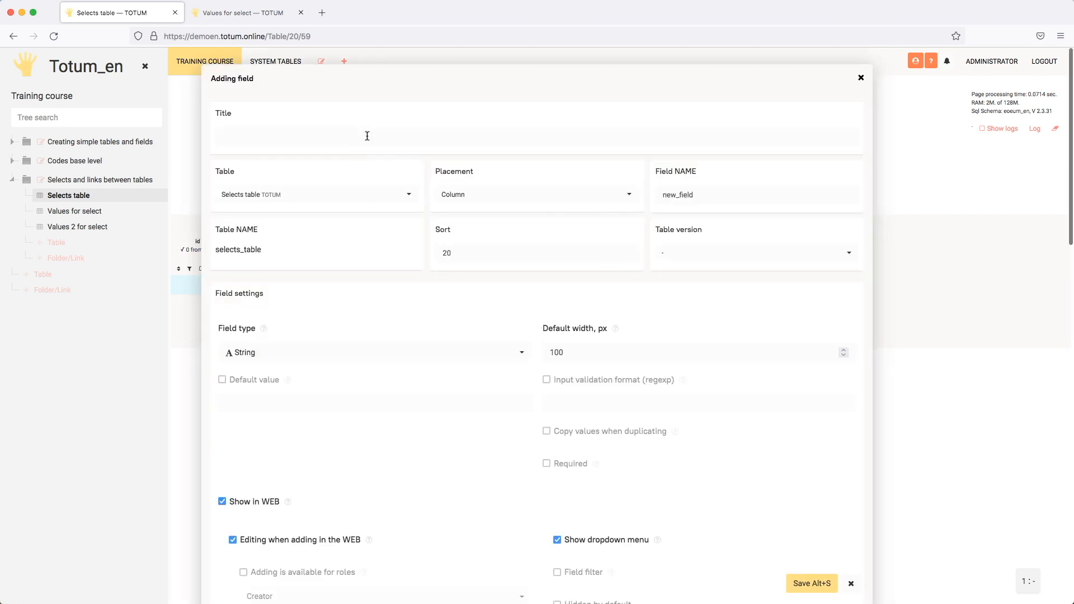
{"action": "type", "text": "Price"}
{"action": "left_click", "coordinate": [341, 353]}
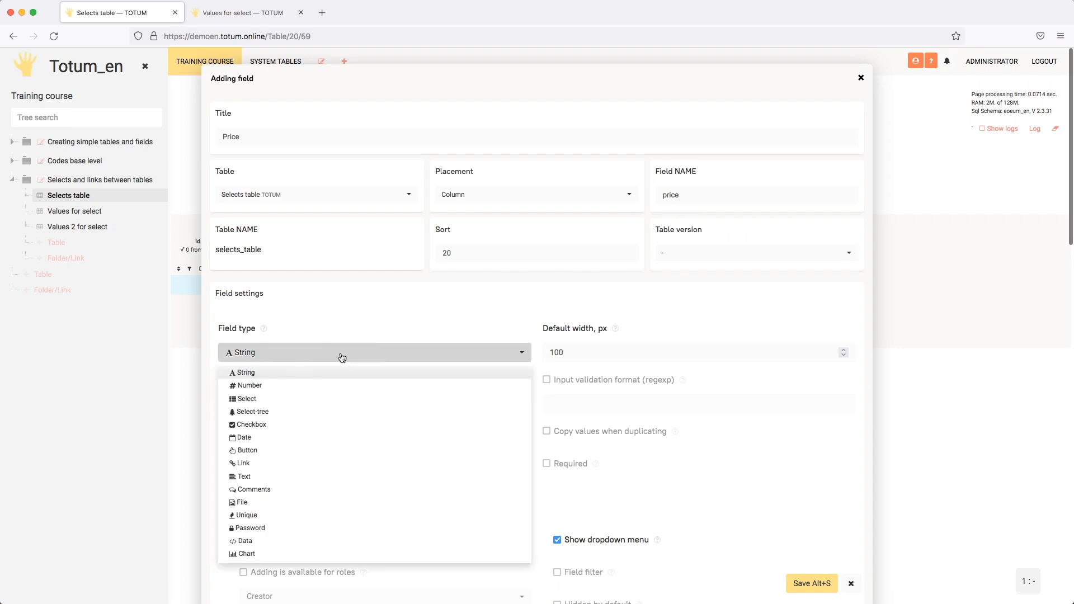
{"action": "left_click", "coordinate": [283, 384]}
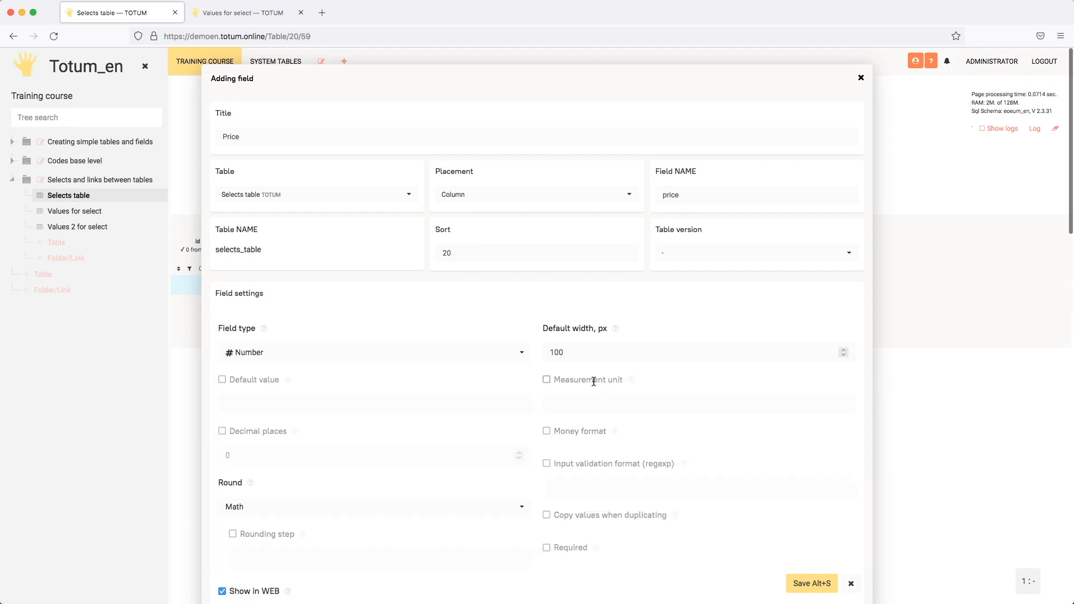
Step: Enable money format and the measurement unit $ shown before the value, and save the Price field
{"action": "left_click", "coordinate": [576, 431]}
{"action": "left_click", "coordinate": [584, 386]}
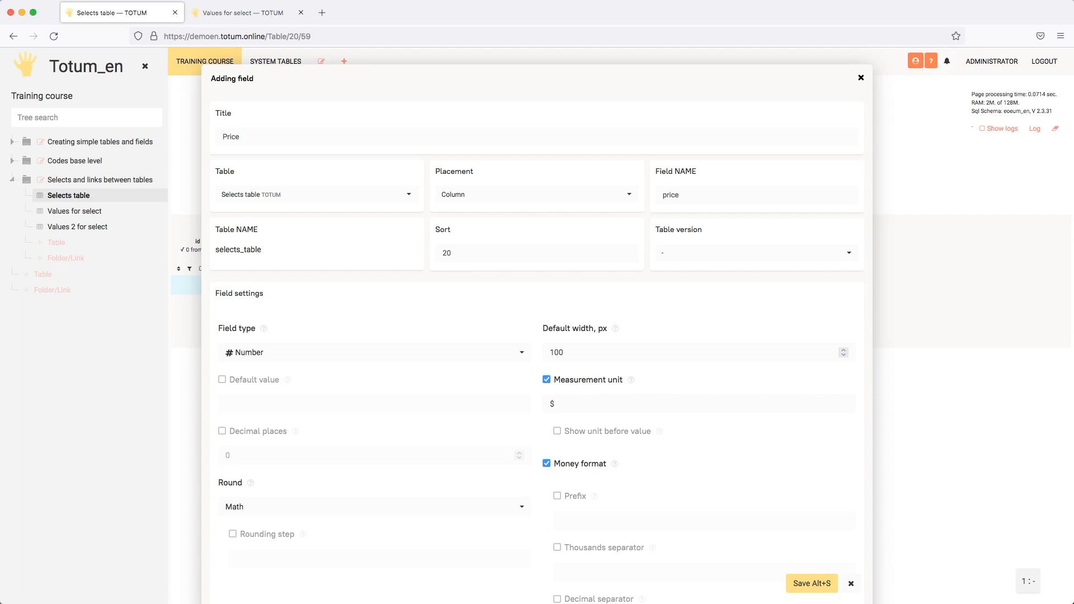
{"action": "left_click", "coordinate": [557, 431]}
{"action": "scroll", "coordinate": [509, 400], "scroll_direction": "down", "scroll_amount": 1}
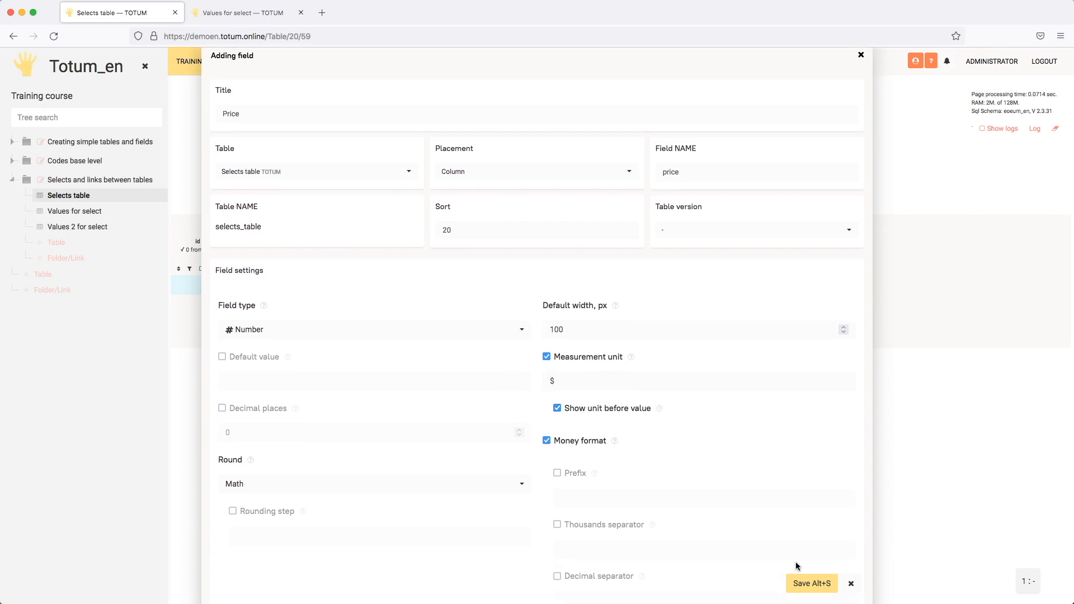
{"action": "left_click", "coordinate": [811, 583]}
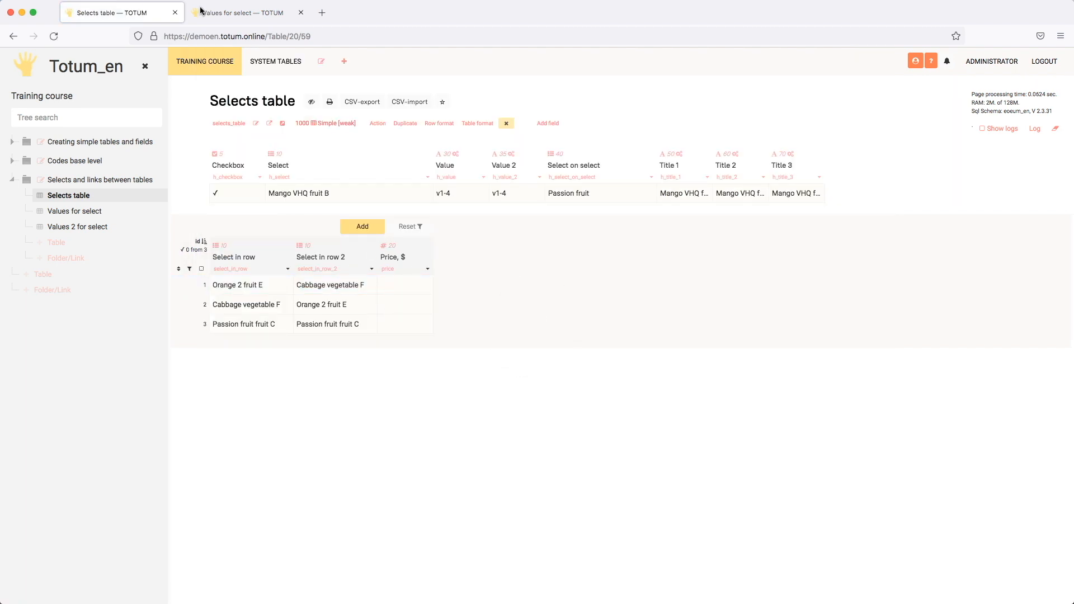
Step: Review the Value 2 column in Values for select and check the stored values of Select in row 2 in the Selects table
{"action": "left_click", "coordinate": [229, 12]}
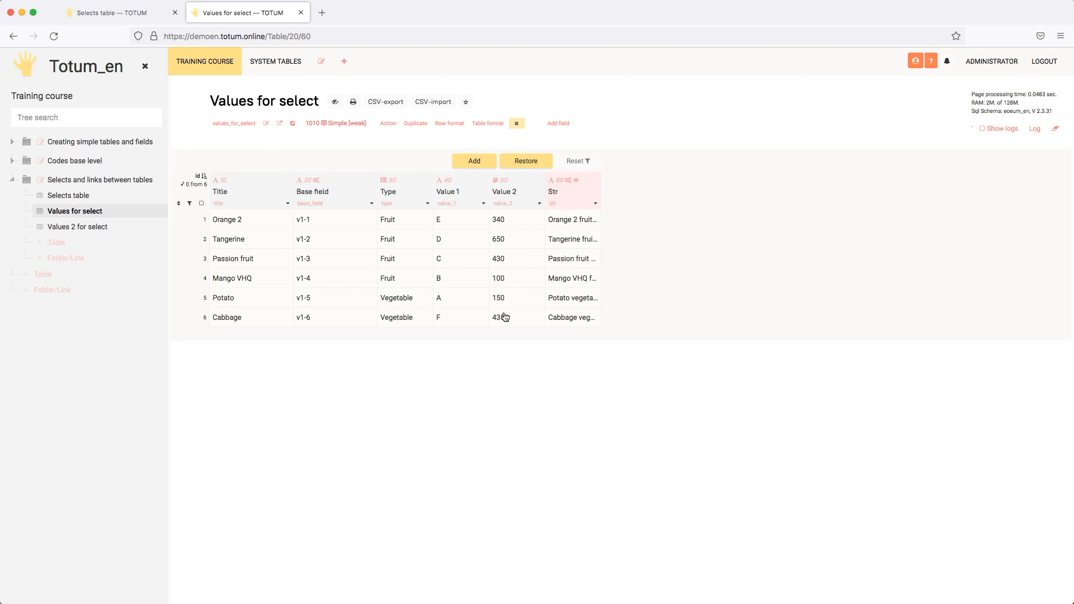
{"action": "left_click", "coordinate": [129, 13]}
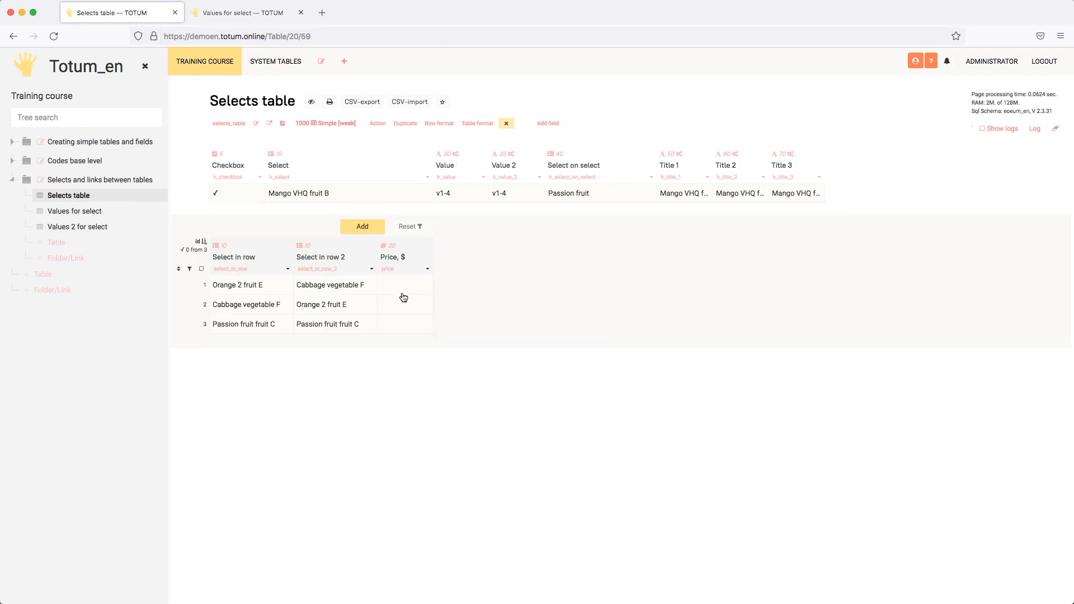
{"action": "left_click", "coordinate": [325, 290]}
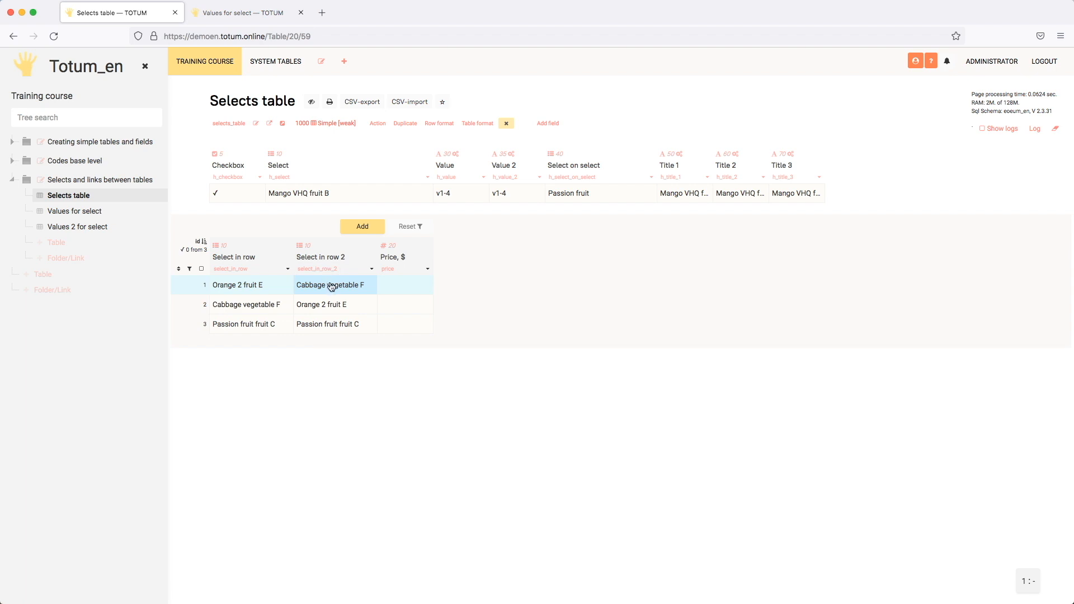
{"action": "left_click", "coordinate": [334, 287]}
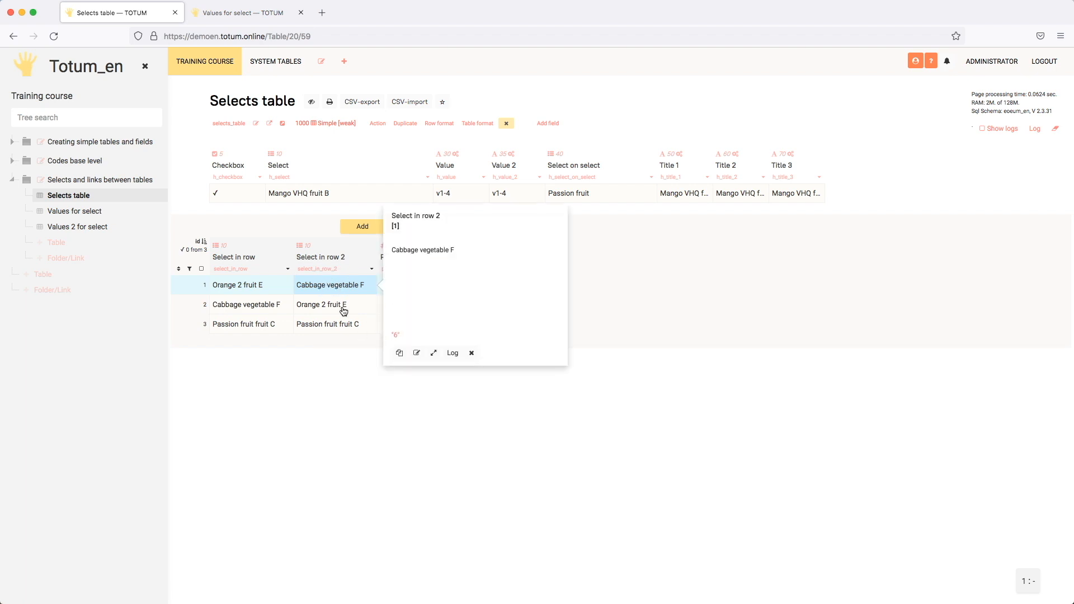
{"action": "left_click", "coordinate": [343, 307]}
{"action": "left_click", "coordinate": [337, 322]}
{"action": "left_click", "coordinate": [348, 285]}
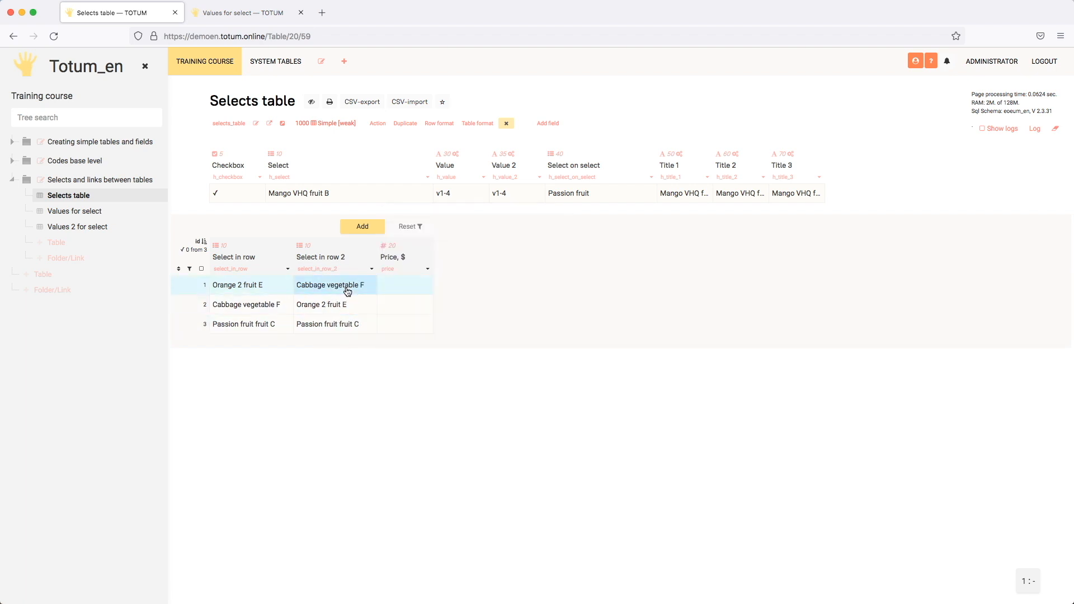
Step: Enable code in the Price field's settings and start a select function with the table 'values_for_select'
{"action": "left_click", "coordinate": [426, 278]}
{"action": "scroll", "coordinate": [428, 297], "scroll_direction": "down", "scroll_amount": 12}
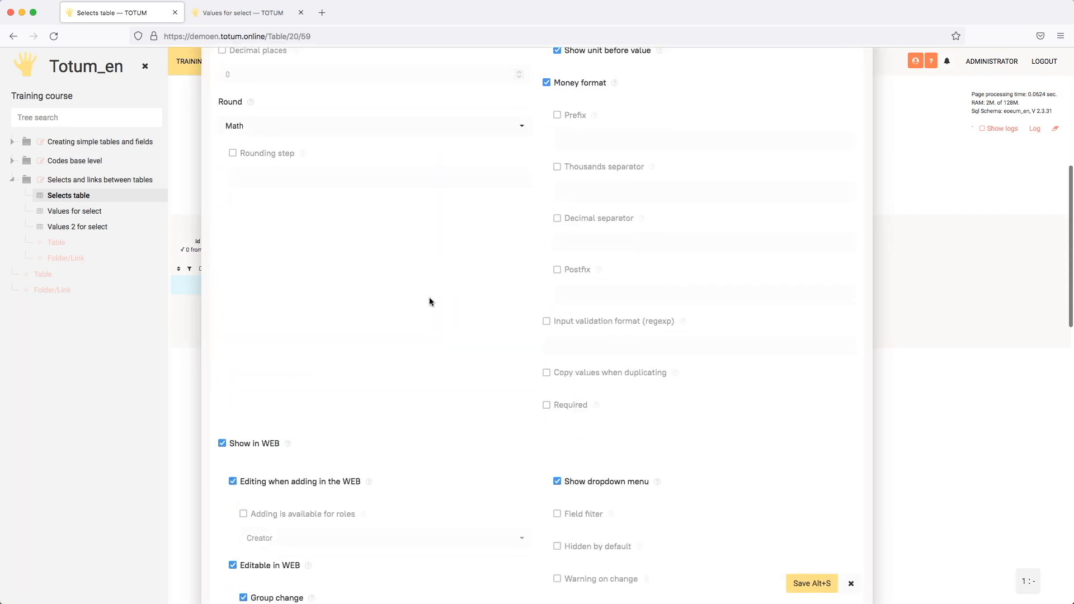
{"action": "scroll", "coordinate": [428, 297], "scroll_direction": "down", "scroll_amount": 5}
{"action": "left_click", "coordinate": [302, 305]}
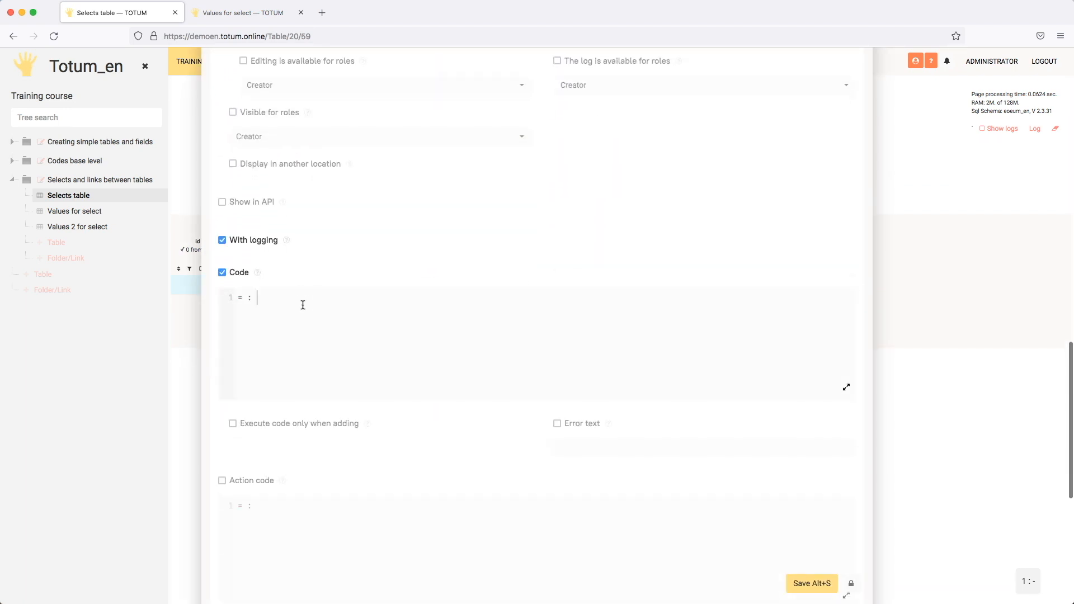
{"action": "type", "text": "select"}
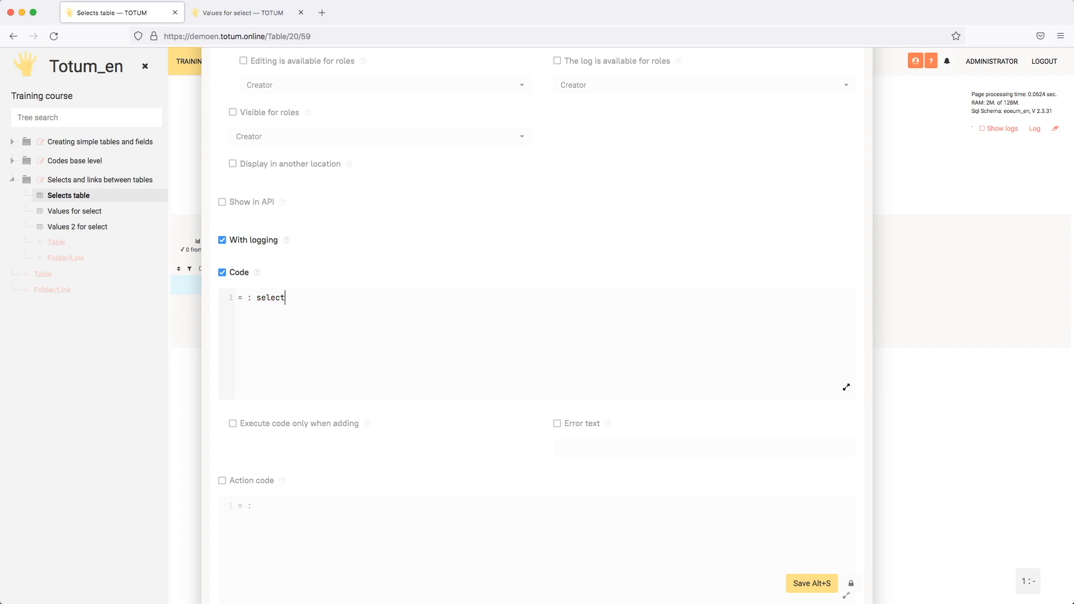
{"action": "type", "text": "(table: '"}
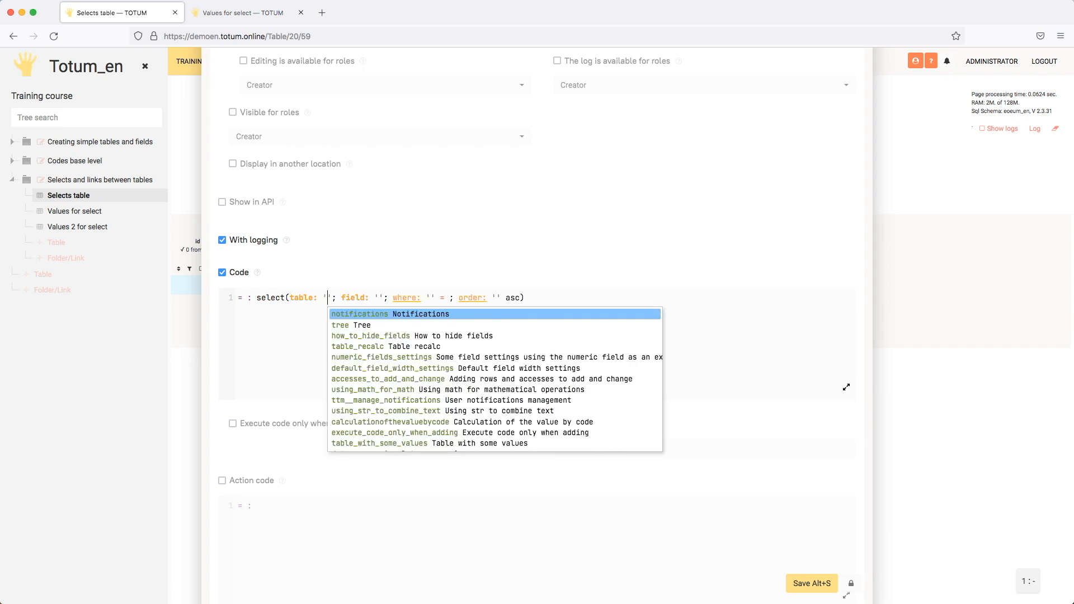
{"action": "type", "text": "valu"}
{"action": "key", "text": "Return"}
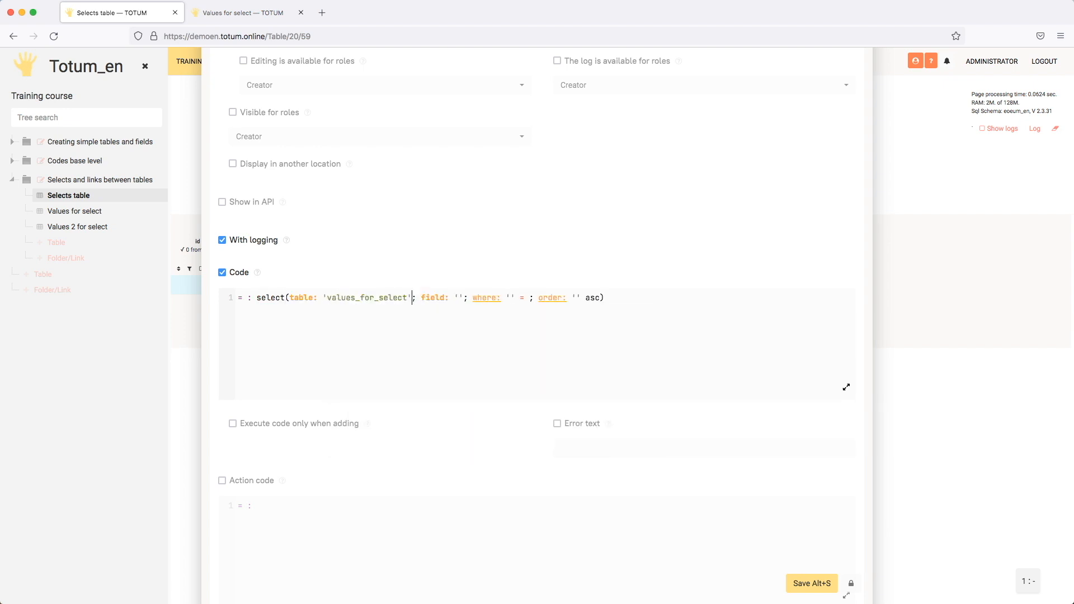
Step: Set the field parameter of Price's select code to 'value_2'
{"action": "key", "text": "Tab"}
{"action": "type", "text": "'"}
{"action": "key", "text": "Down"}
{"action": "key", "text": "Down"}
{"action": "key", "text": "Down"}
{"action": "key", "text": "Down"}
{"action": "key", "text": "Down"}
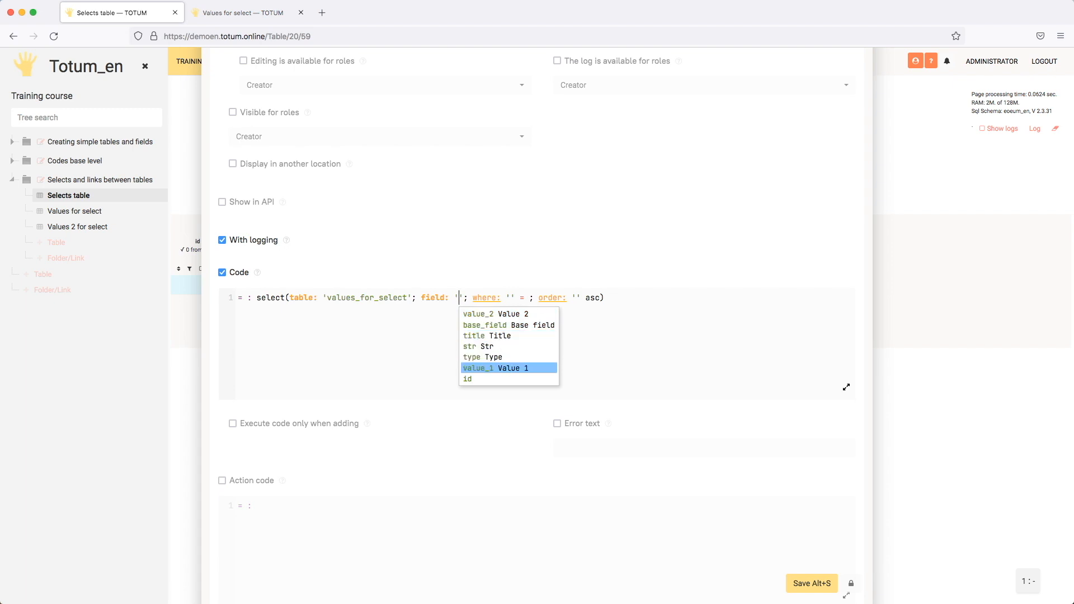
{"action": "key", "text": "Up"}
{"action": "key", "text": "Up"}
{"action": "key", "text": "Up"}
{"action": "key", "text": "Up"}
{"action": "key", "text": "Up"}
{"action": "key", "text": "Return"}
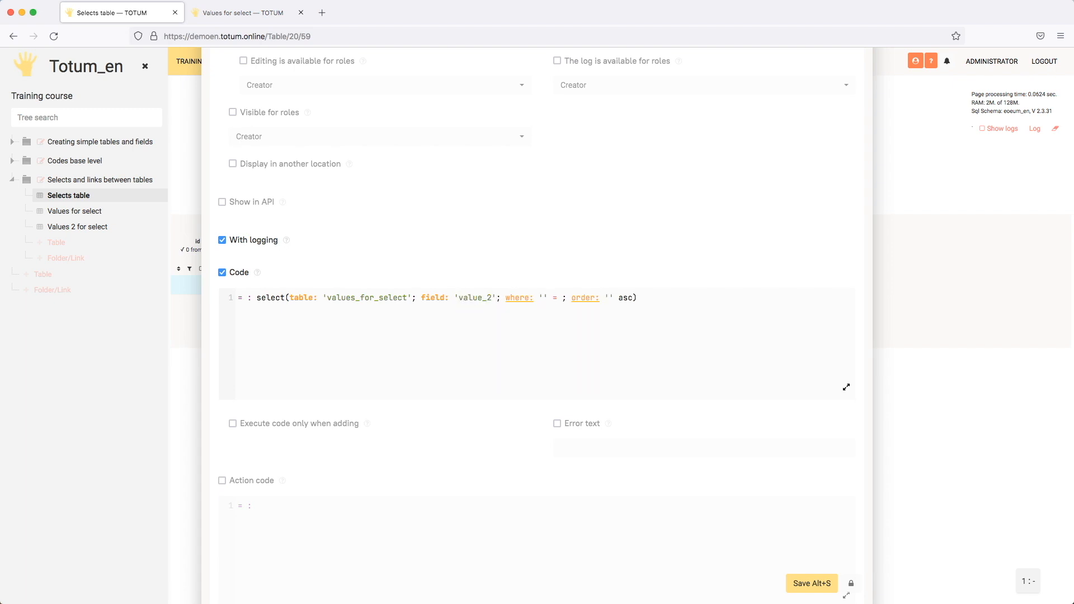
Step: Set the where condition to 'id' = #select_in_row_2, remove the order parameter, and save the Price field
{"action": "key", "text": "Tab"}
{"action": "type", "text": "'id"}
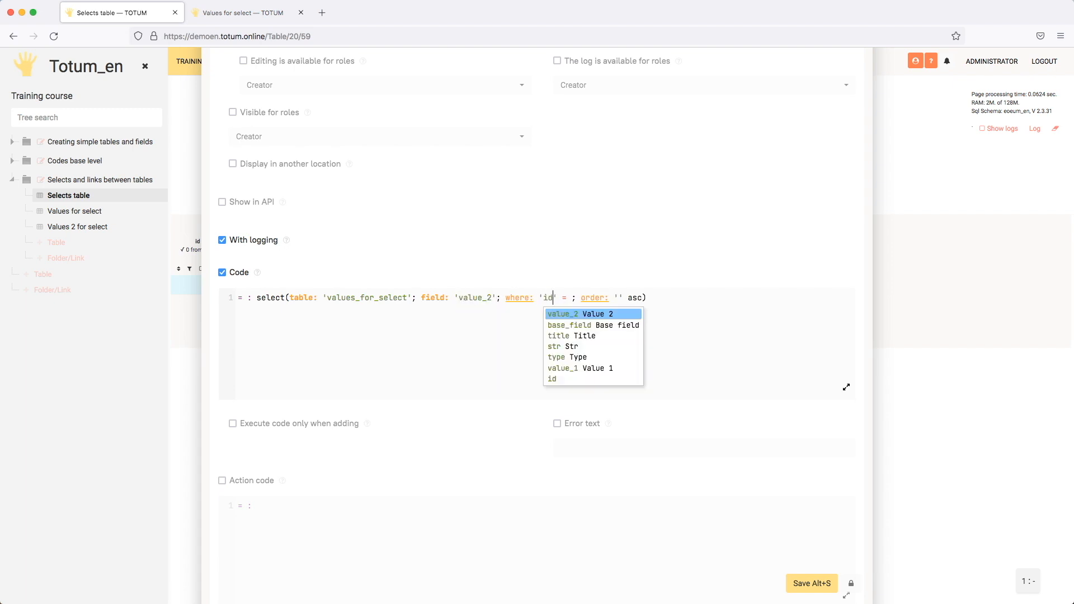
{"action": "key", "text": "Return"}
{"action": "type", "text": "#"}
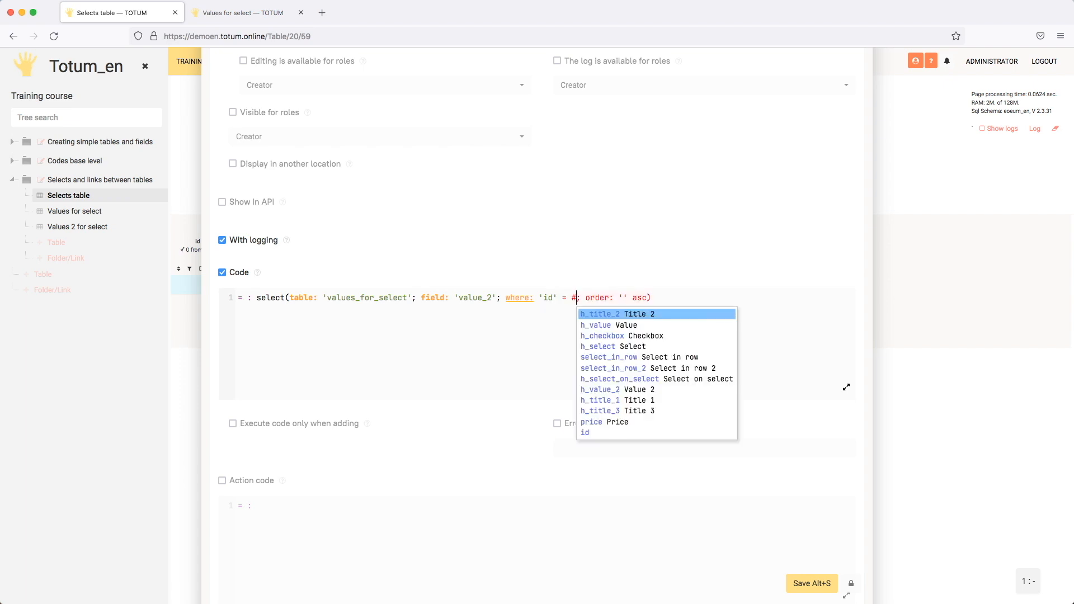
{"action": "type", "text": "ro"}
{"action": "key", "text": "Down"}
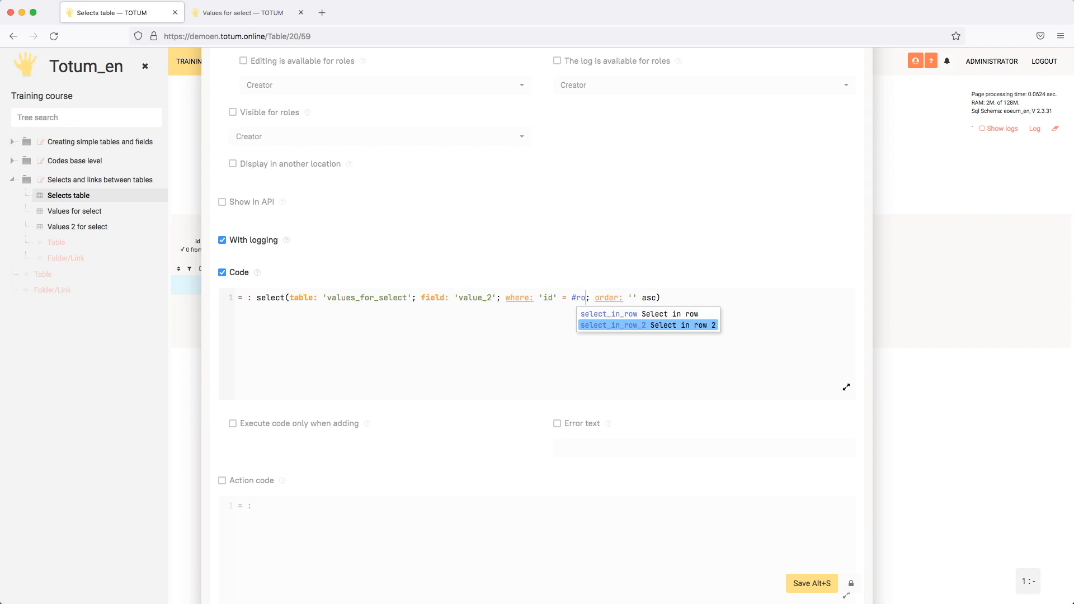
{"action": "key", "text": "Return"}
{"action": "key", "text": "shift+super+Right"}
{"action": "key", "text": "shift+Left"}
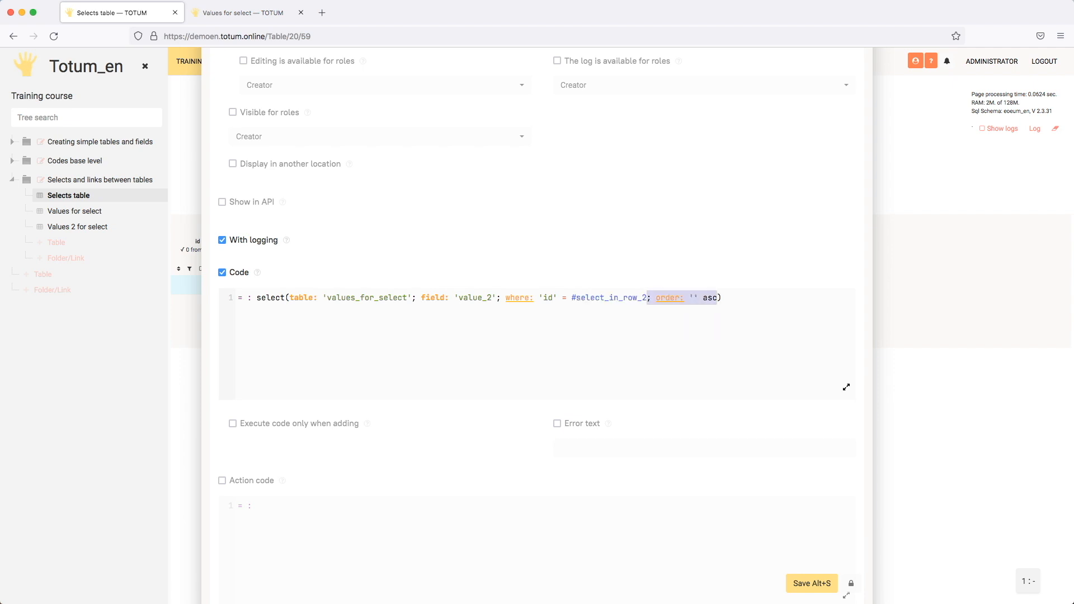
{"action": "key", "text": "BackSpace"}
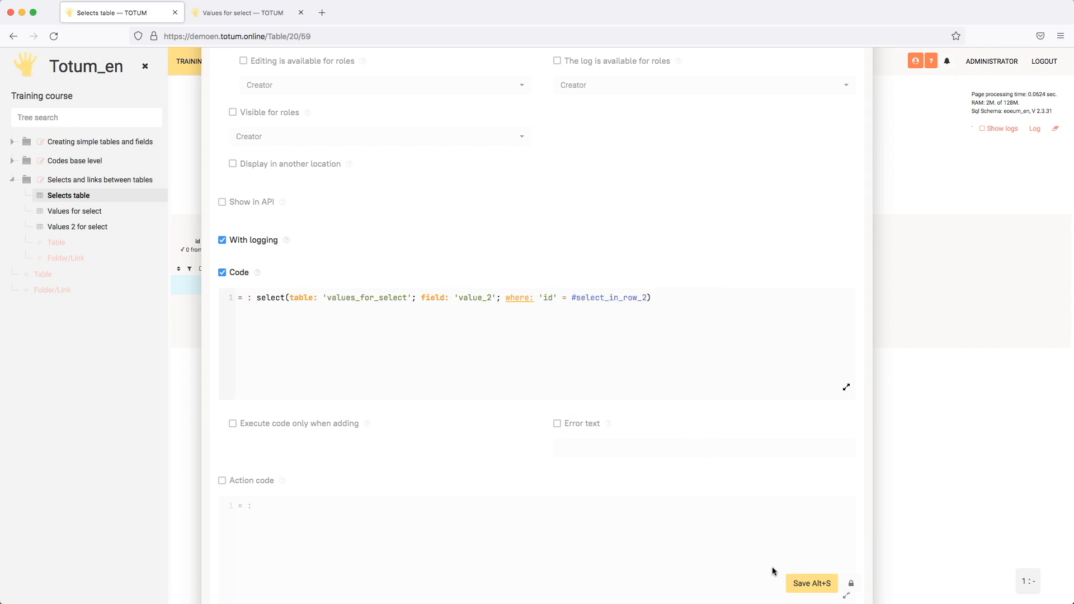
{"action": "left_click", "coordinate": [794, 582]}
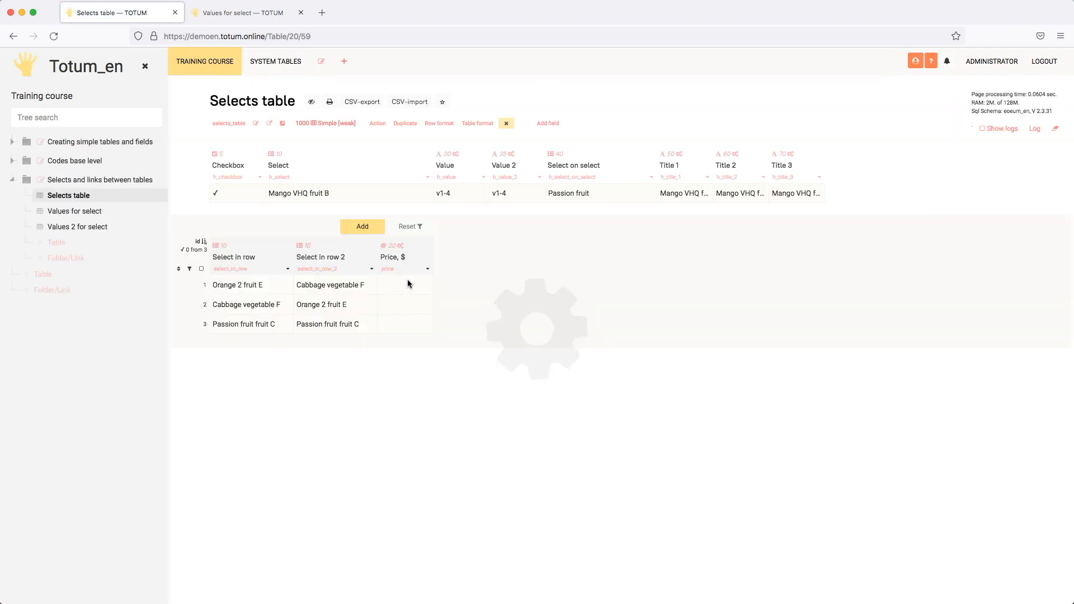
Step: Recalculate all rows of the Selects table and view the stored value of the first row's Select in row 2
{"action": "left_click", "coordinate": [201, 272]}
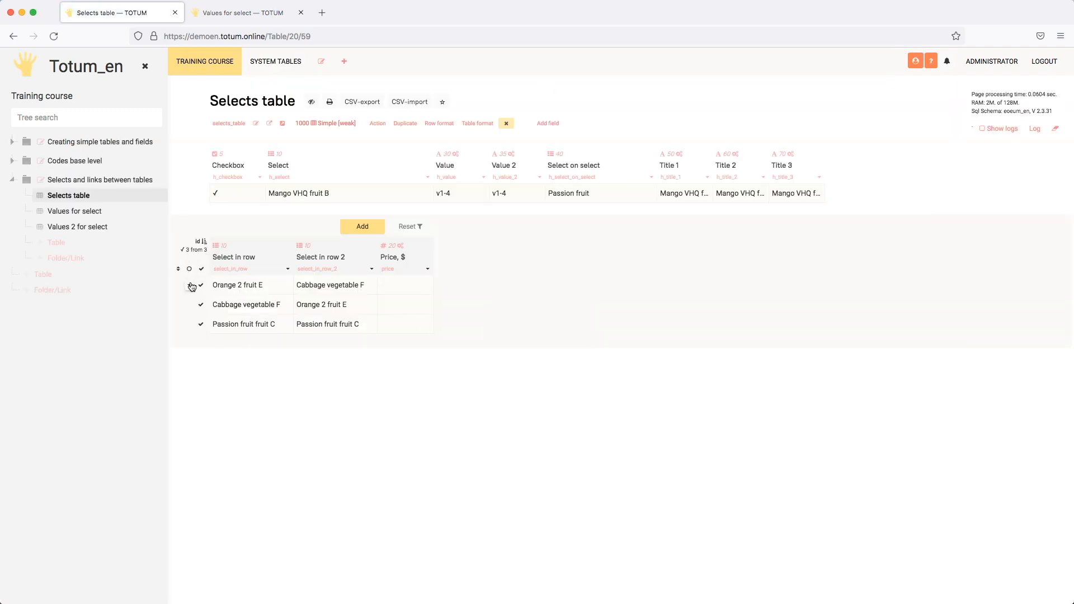
{"action": "left_click", "coordinate": [190, 269]}
{"action": "left_click", "coordinate": [197, 317]}
{"action": "left_click", "coordinate": [634, 139]}
{"action": "left_click", "coordinate": [330, 291]}
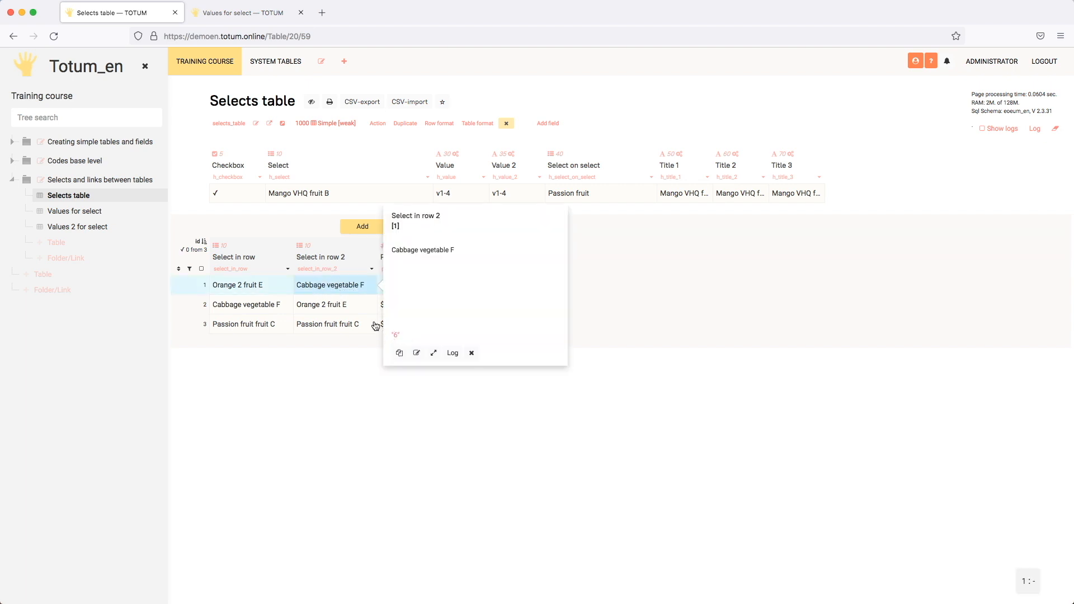
{"action": "left_click", "coordinate": [348, 289]}
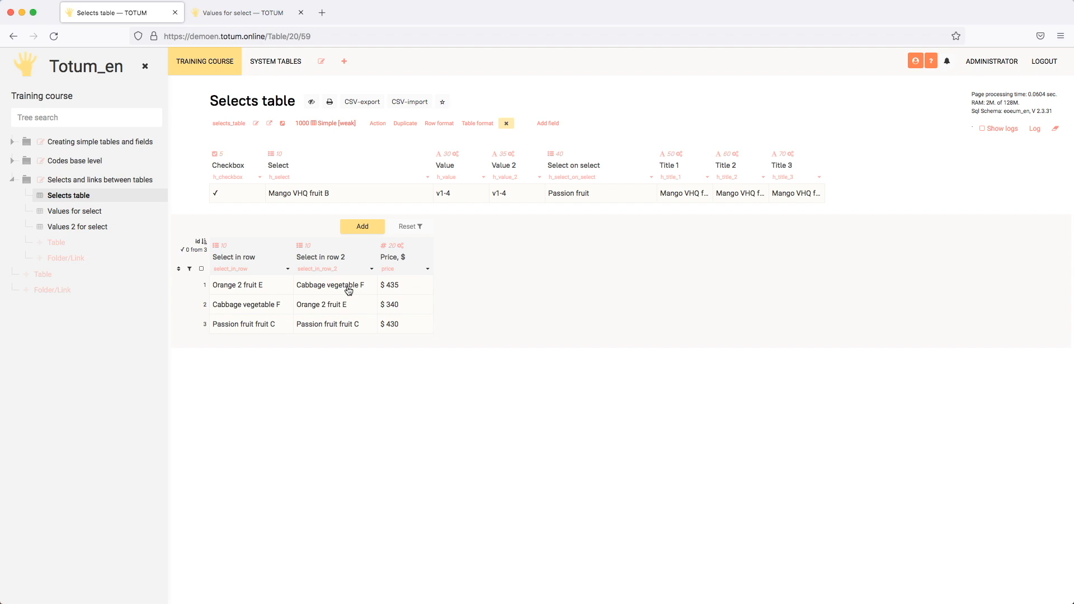